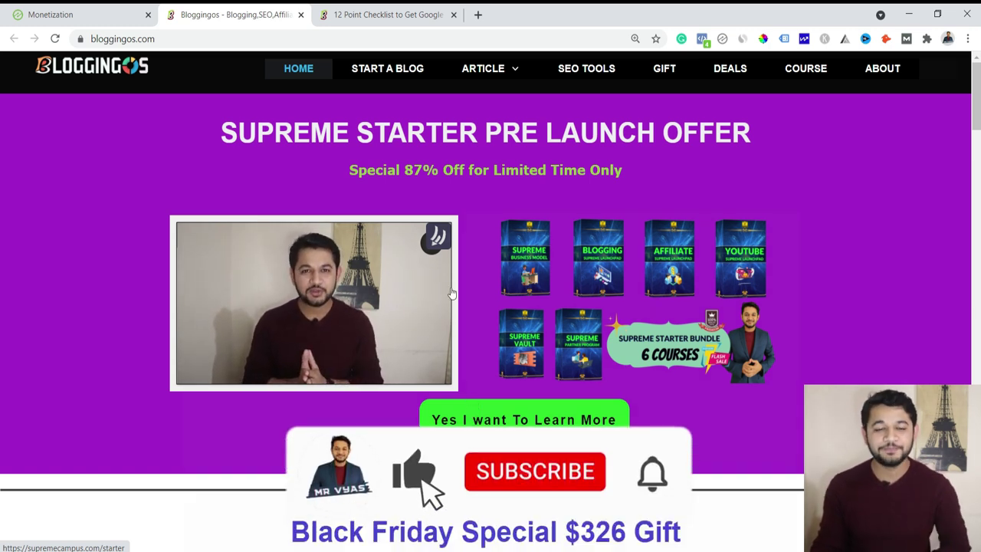
- Switch to the Ezoic Monetization page and locate the Google Ad Manager Multiple Customer Management section
mouse_move(368, 274)
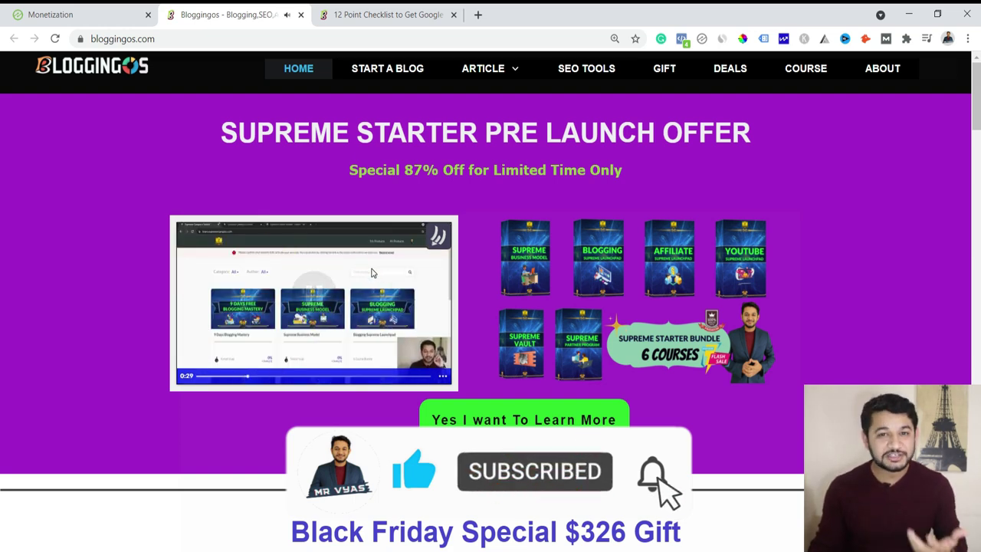
click(380, 11)
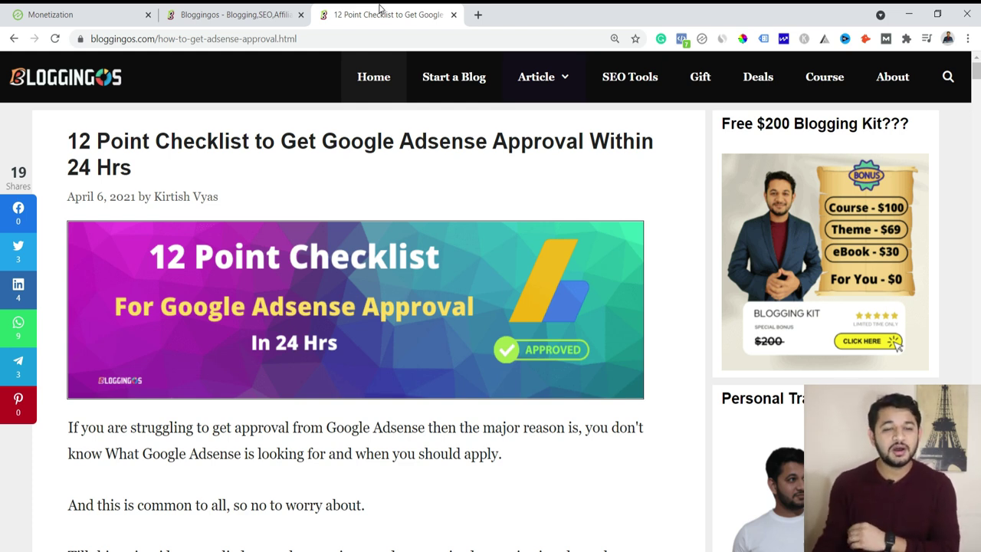
click(82, 14)
scroll(215, 315, down, 15)
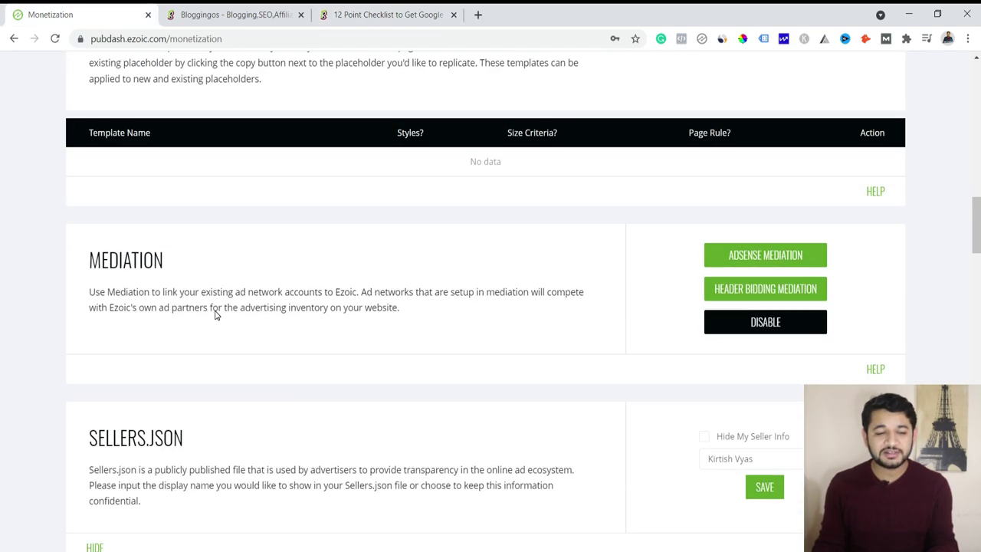
scroll(215, 314, down, 13)
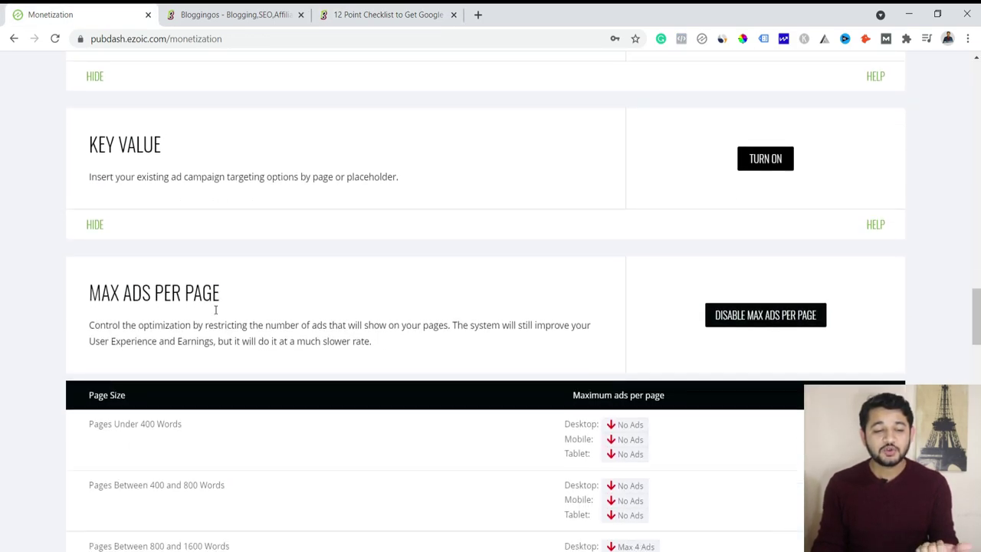
scroll(215, 310, down, 12)
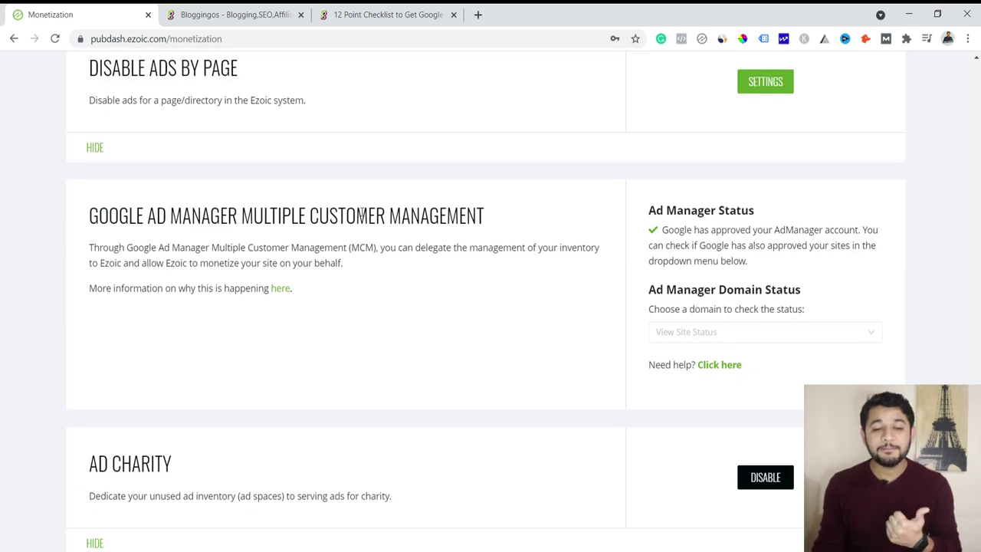
drag(502, 217, 36, 235)
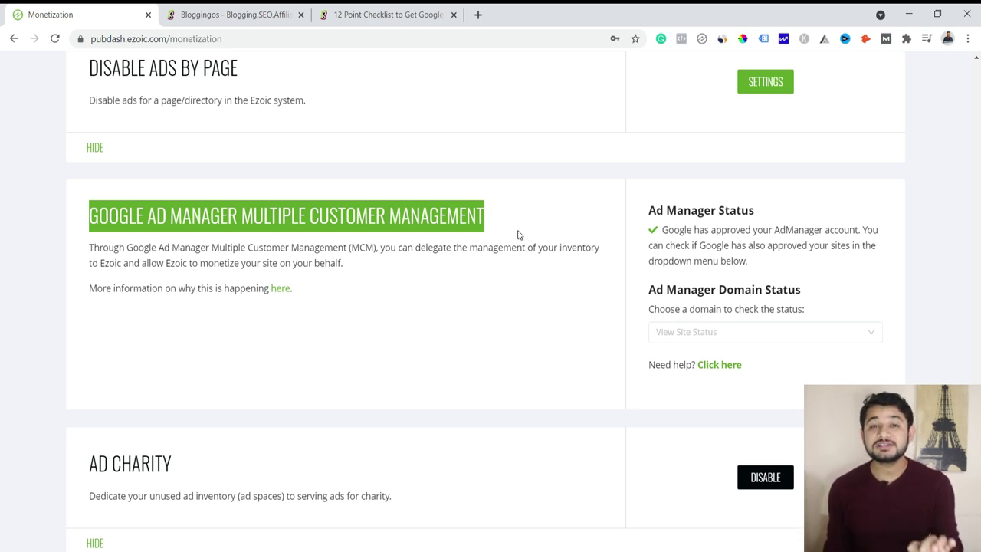
- Look over the Bloggingos AdSense approval checklist article down to its video and table of contents
click(441, 9)
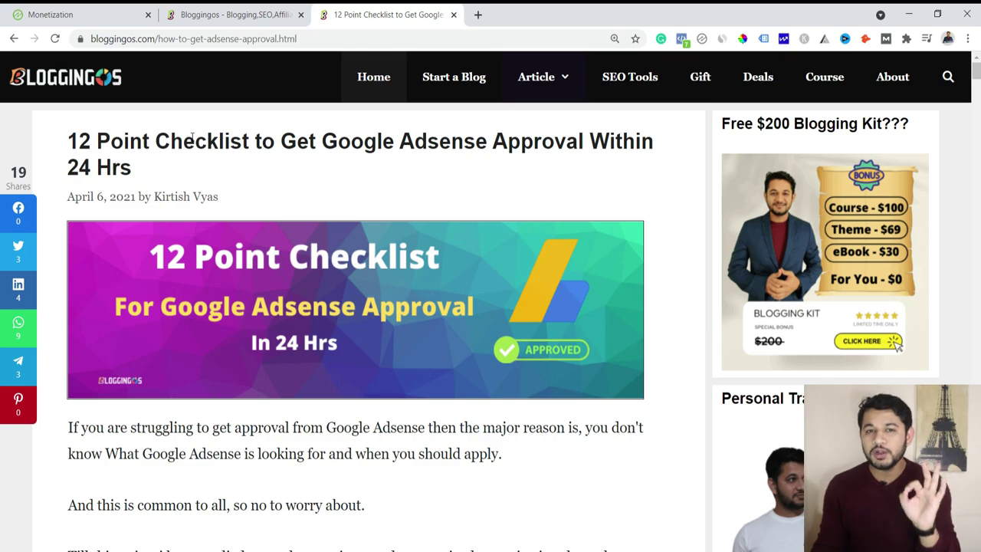
scroll(192, 137, down, 17)
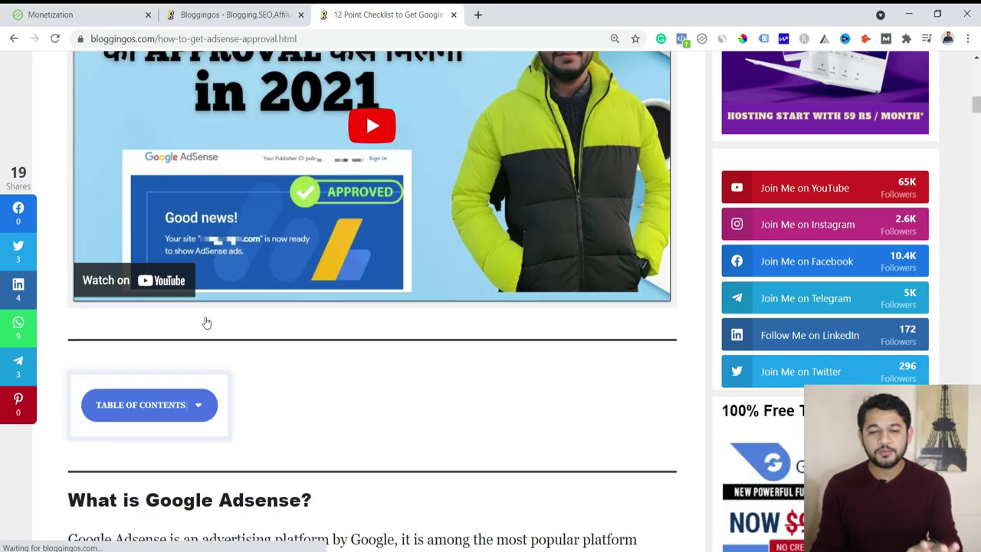
scroll(206, 322, down, 1)
scroll(206, 317, up, 4)
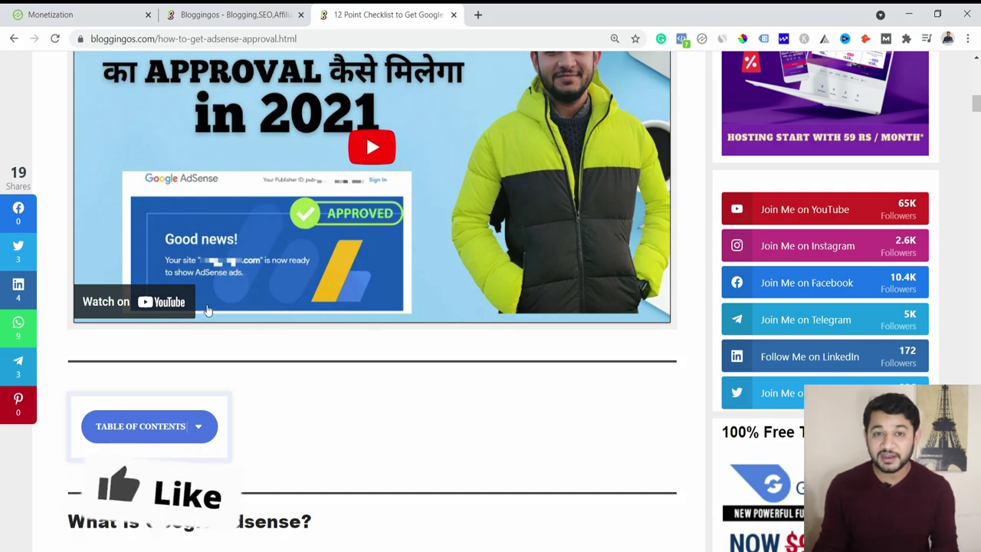
- Read the Ad Manager Status on the Ezoic Monetization page and return to the beginning of that page
click(77, 15)
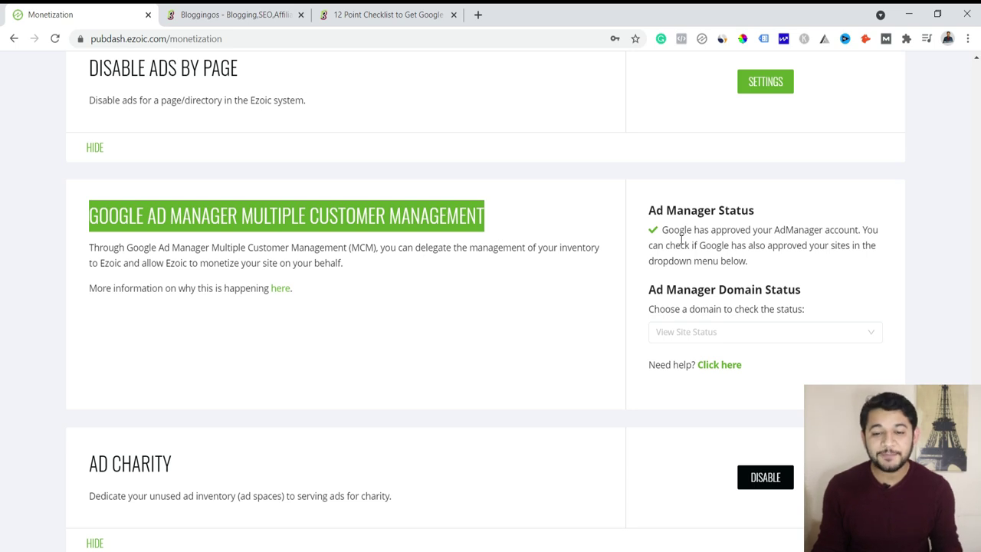
drag(669, 230, 780, 247)
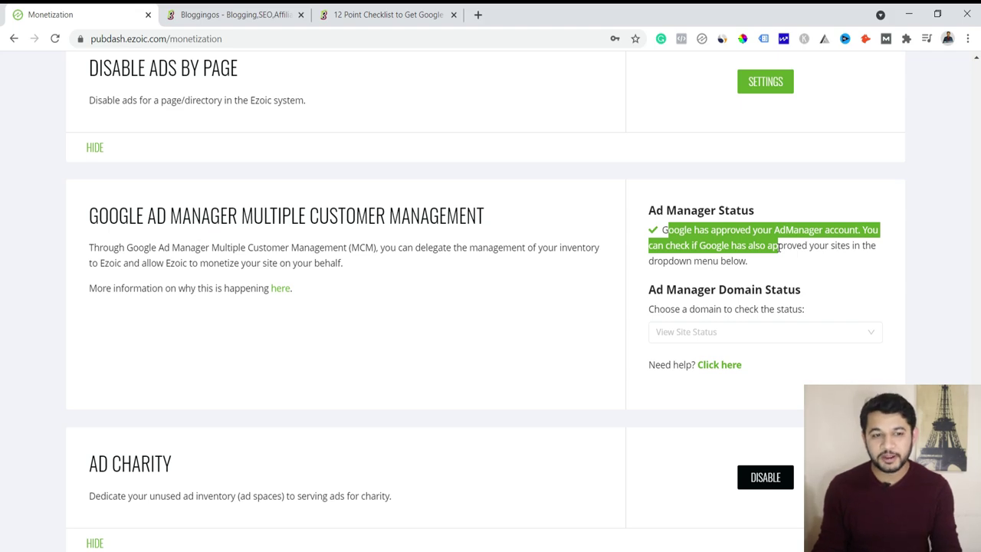
scroll(754, 301, up, 20)
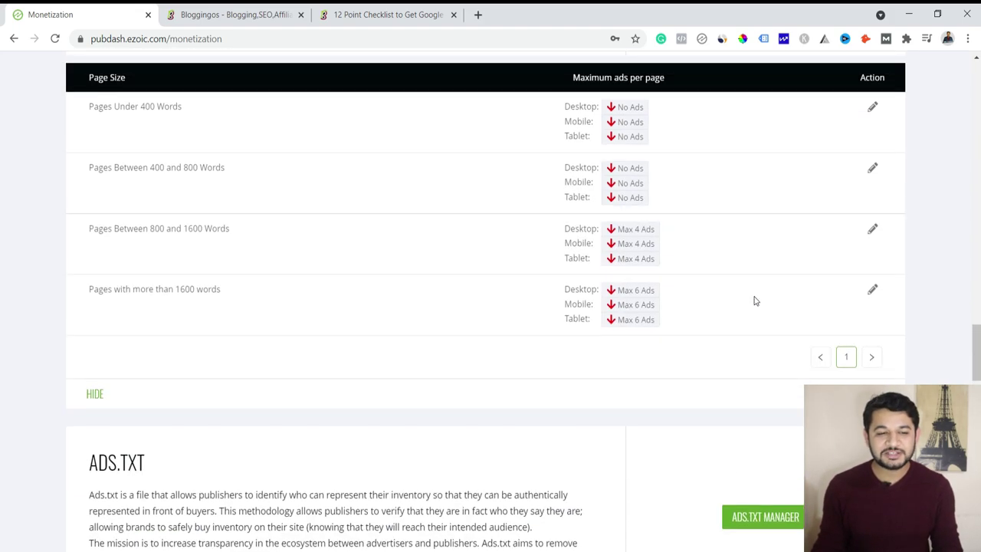
drag(977, 324, 943, 90)
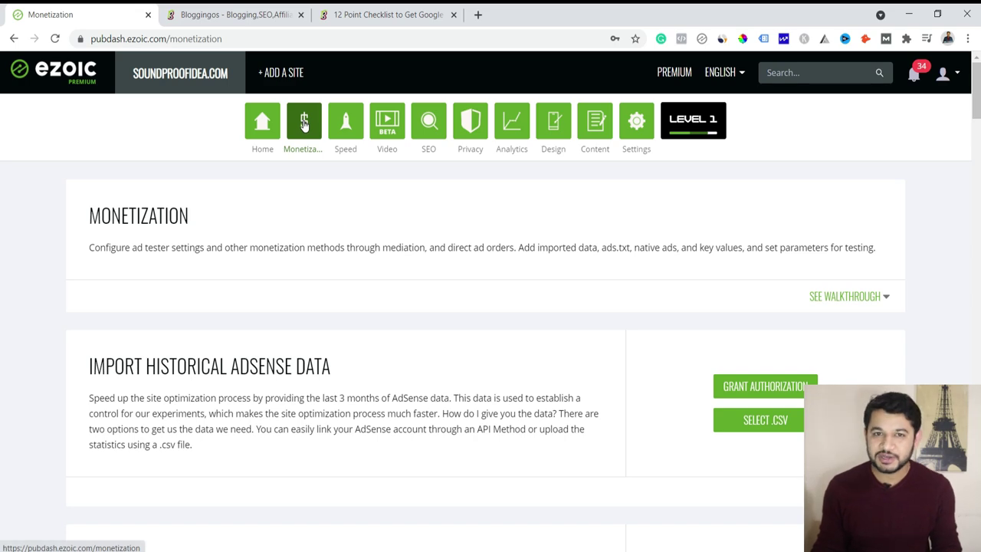
- Inspect the position, ad style, size criteria and advanced settings of placeholder 148, under_second_paragraph, without saving
scroll(309, 271, down, 10)
scroll(309, 272, up, 3)
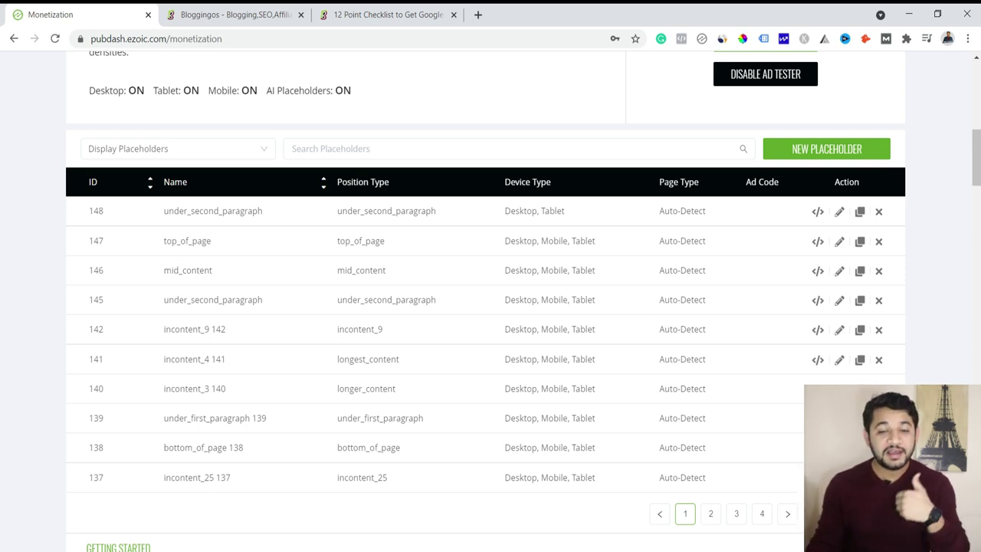
click(838, 212)
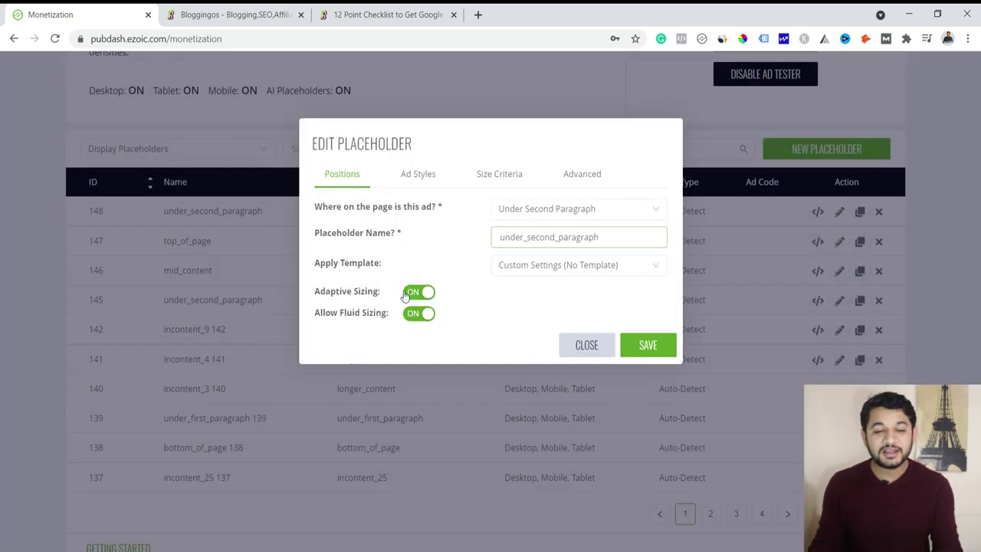
click(591, 174)
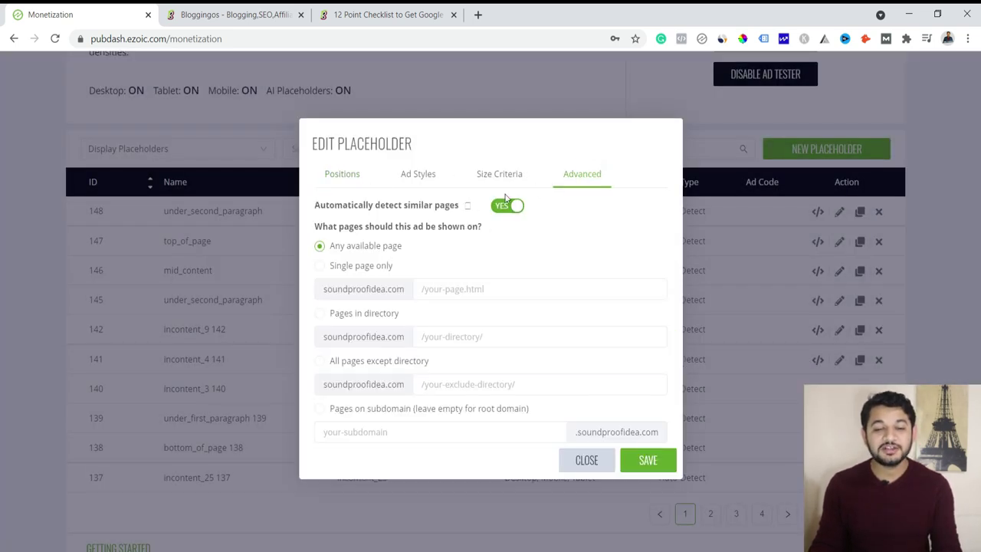
click(510, 174)
click(432, 176)
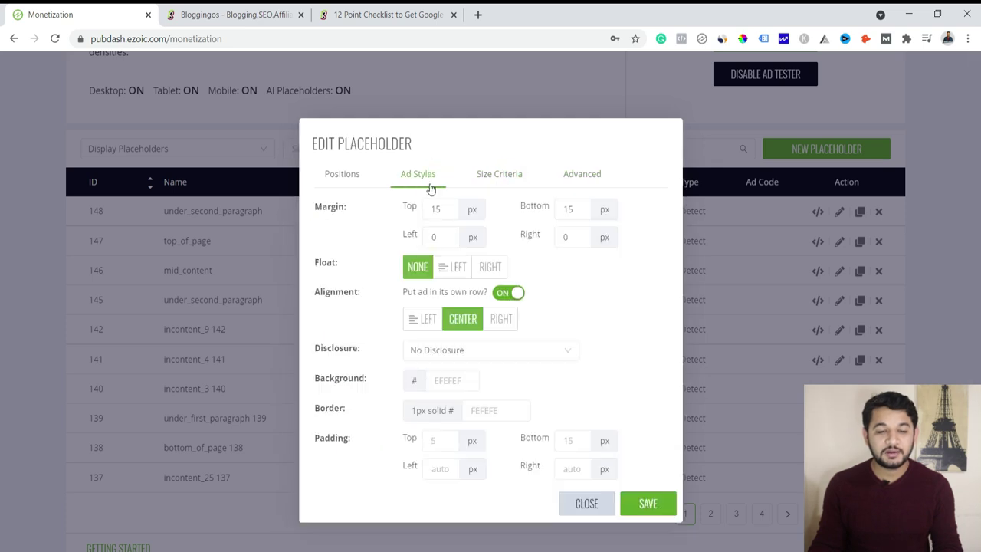
click(343, 176)
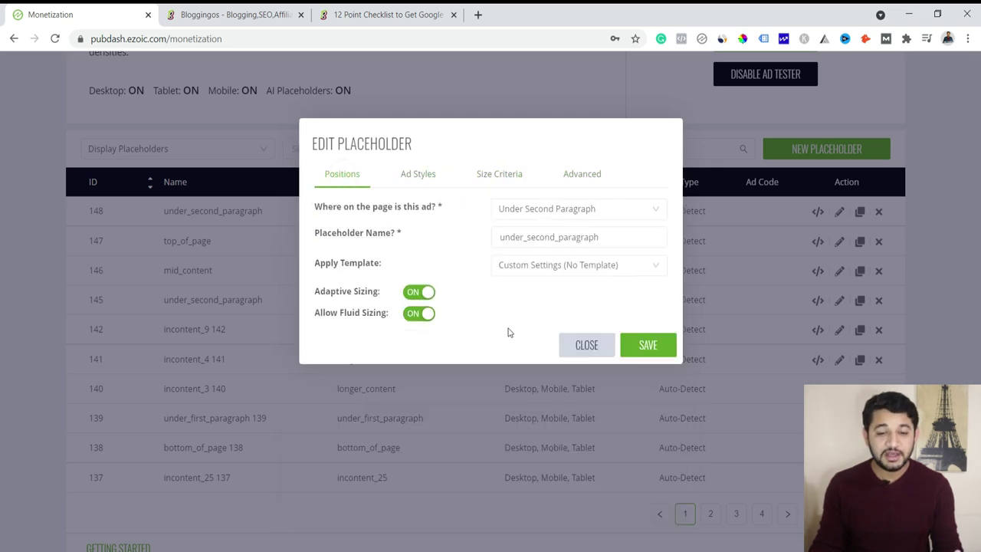
click(412, 174)
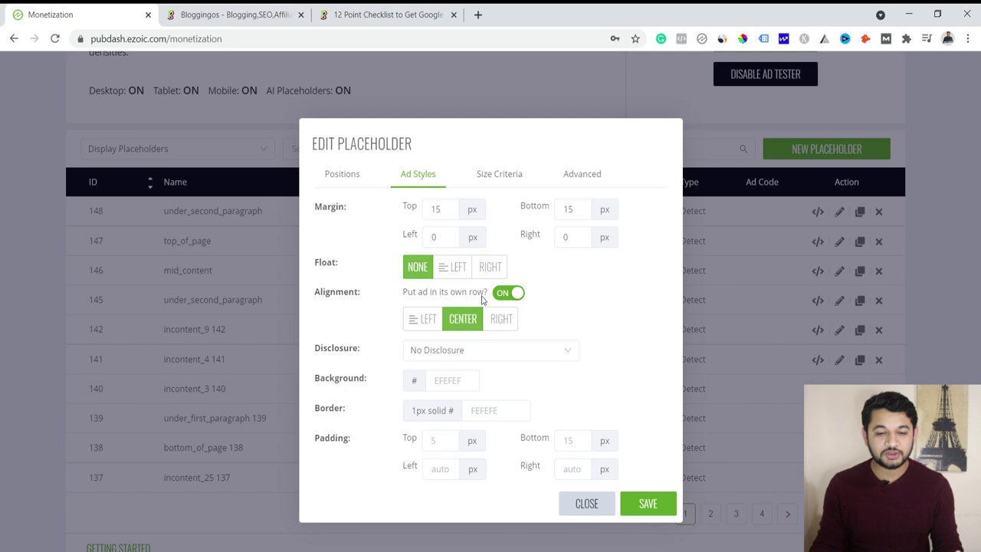
click(489, 167)
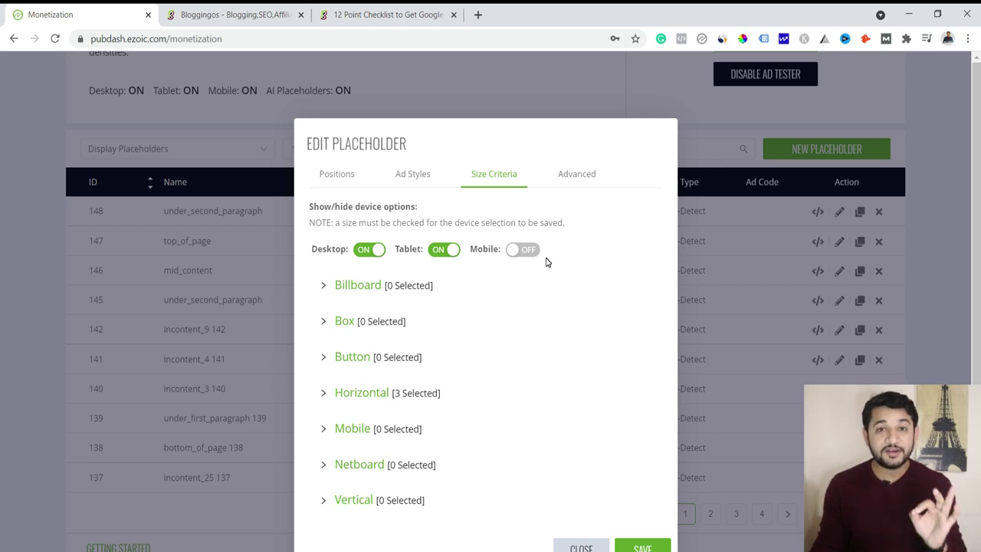
click(582, 545)
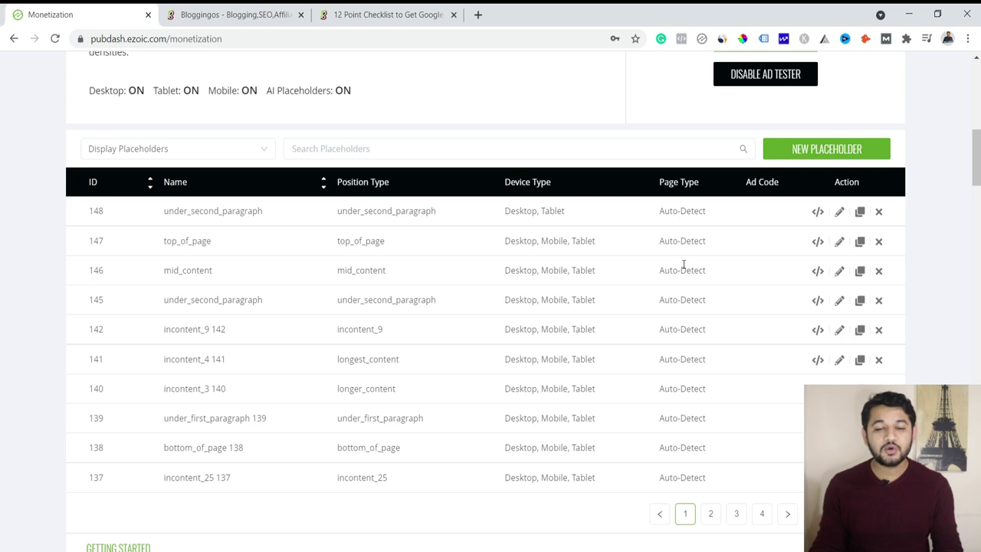
- Set up a new Top of Page ad placeholder with the Box sizes excluded for desktop, tablet and mobile
scroll(686, 281, down, 3)
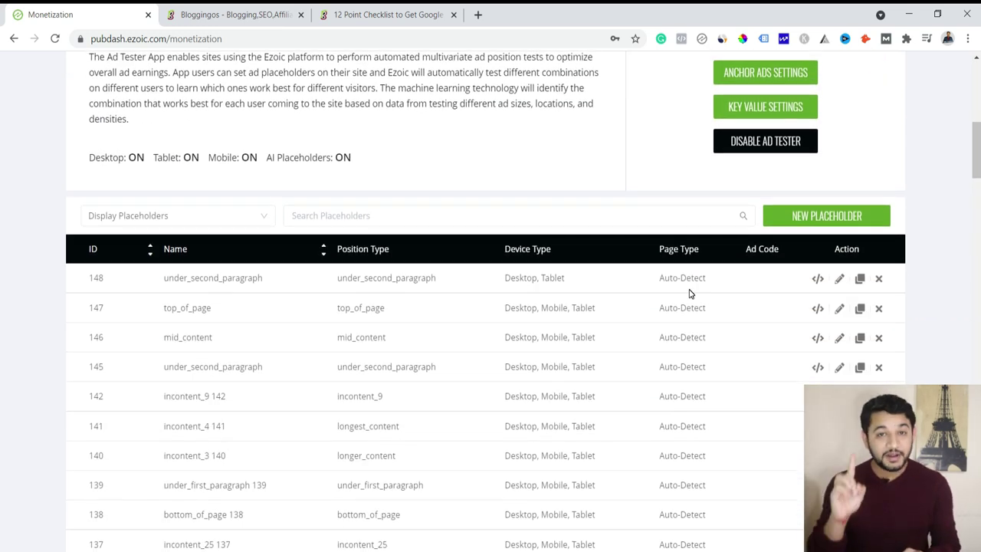
click(811, 216)
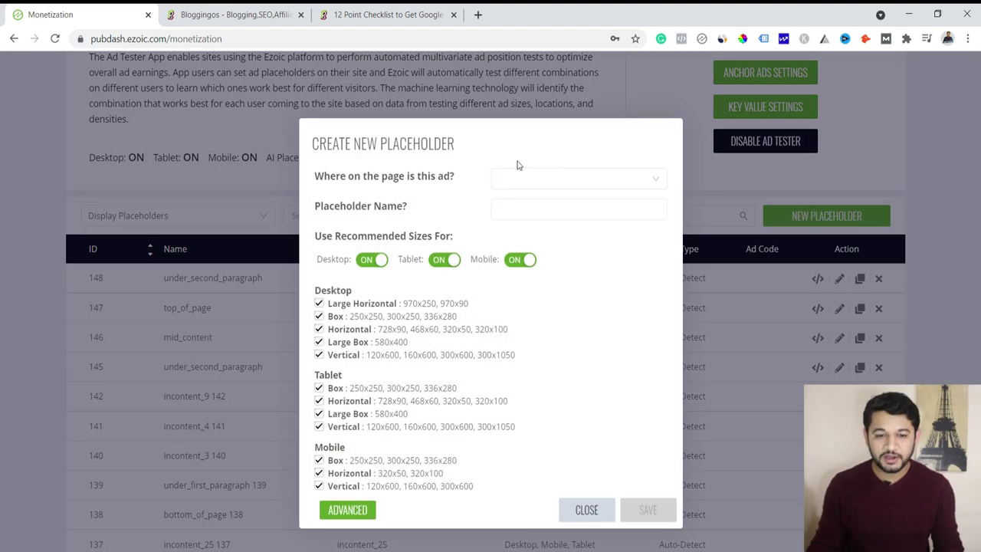
click(510, 178)
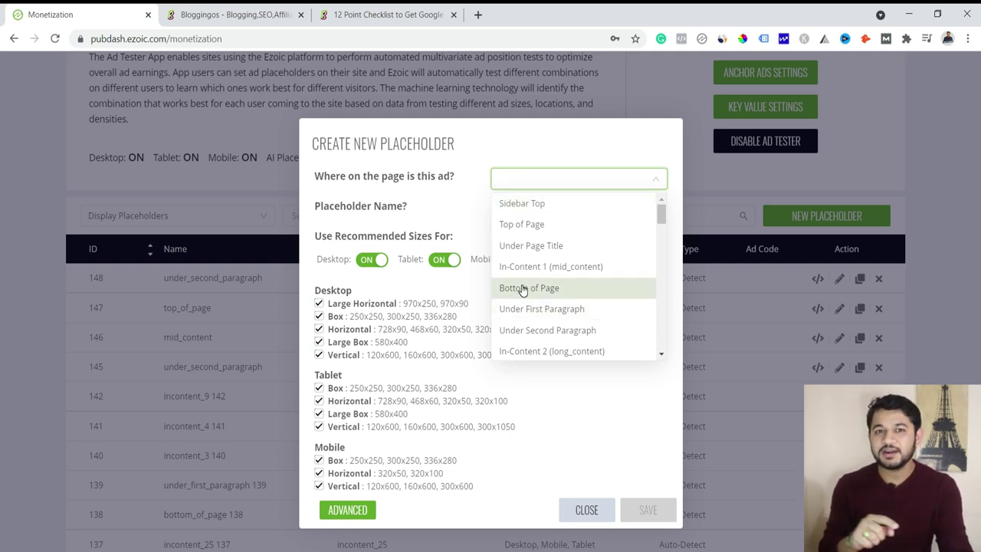
click(533, 223)
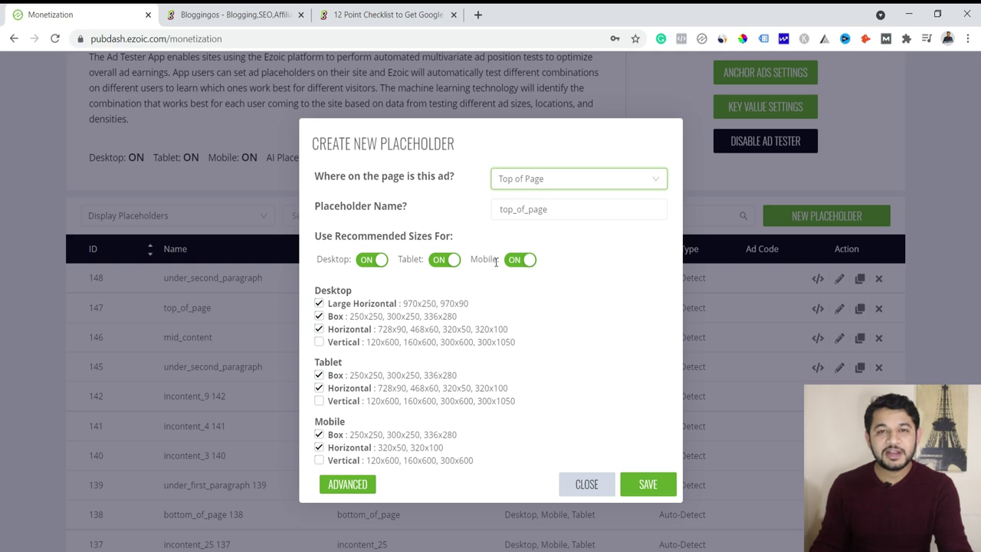
click(319, 316)
click(319, 435)
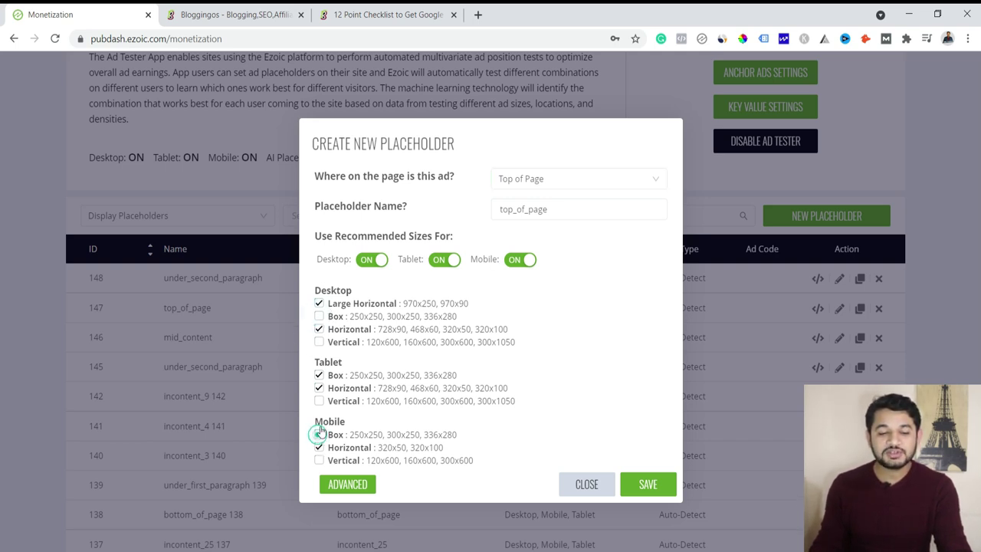
click(319, 375)
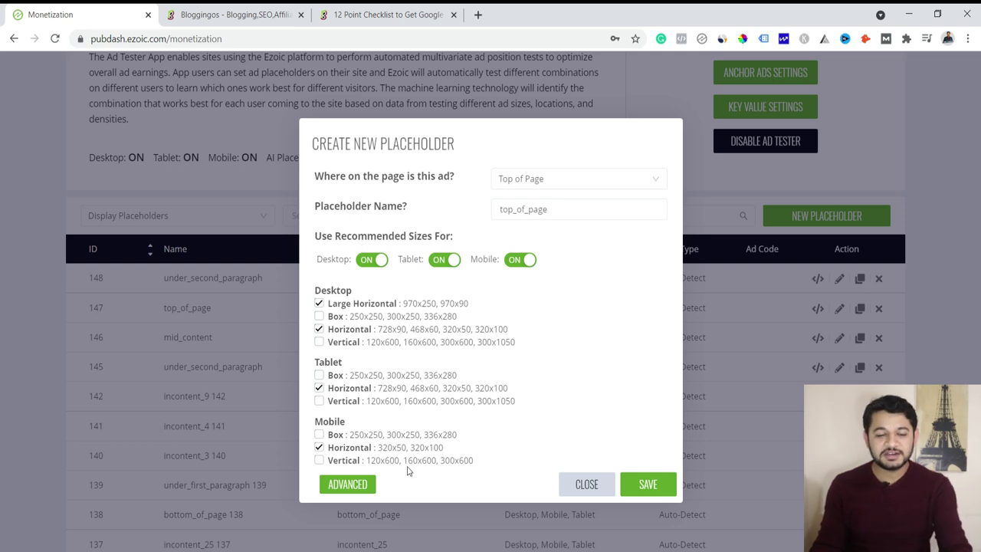
- Examine the new placeholder's advanced size criteria, including the Billboard sizes and their device options
click(367, 488)
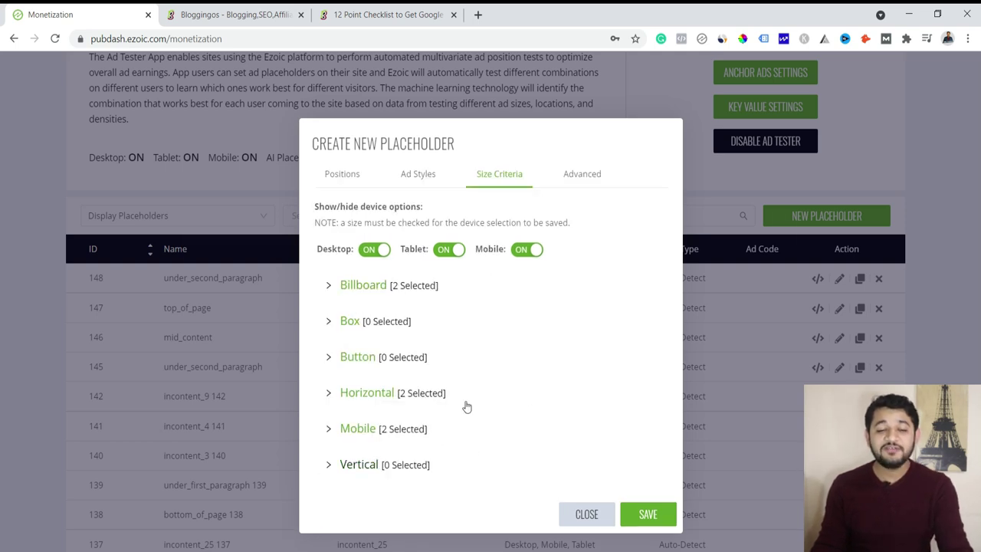
click(328, 285)
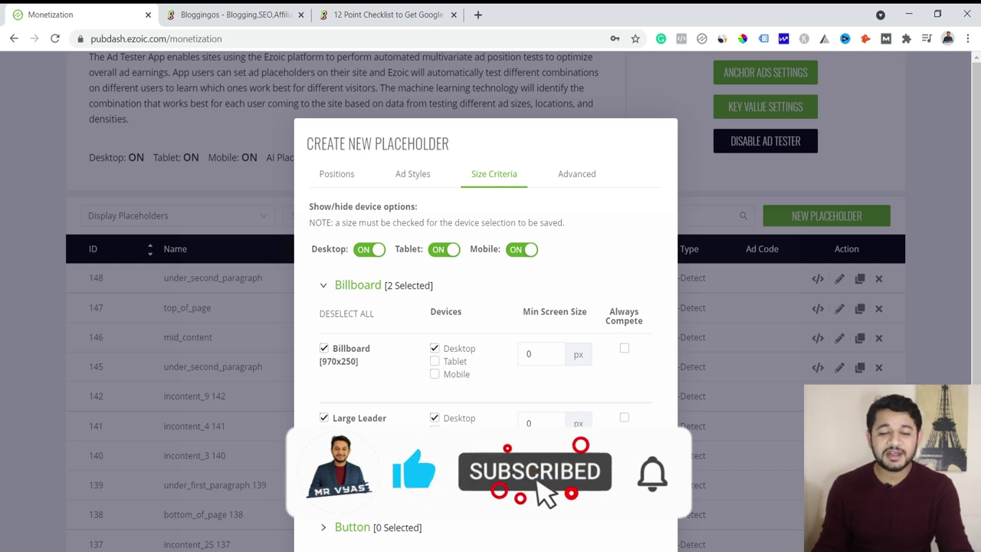
click(325, 289)
- Save the new top_of_page placeholder and copy its ad code to the clipboard
click(643, 520)
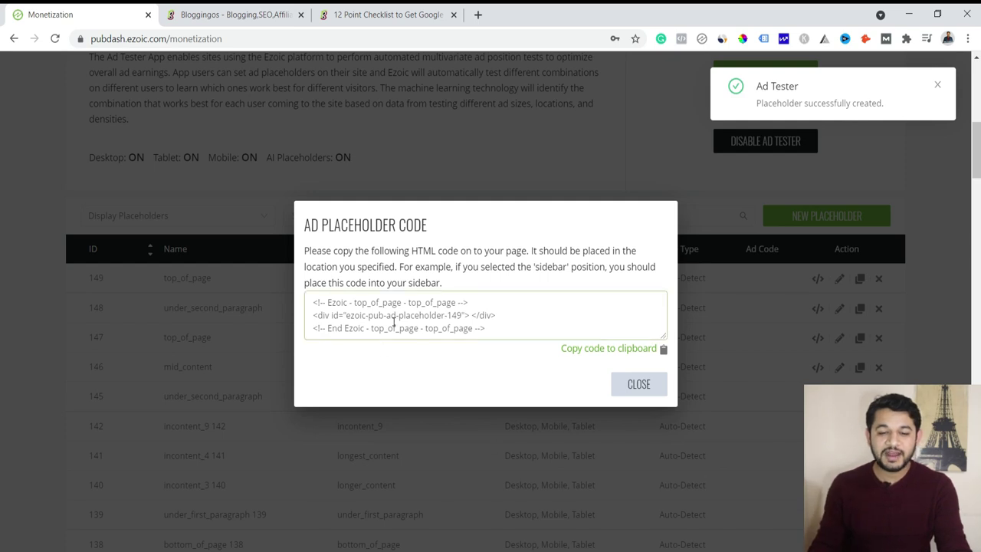
click(662, 349)
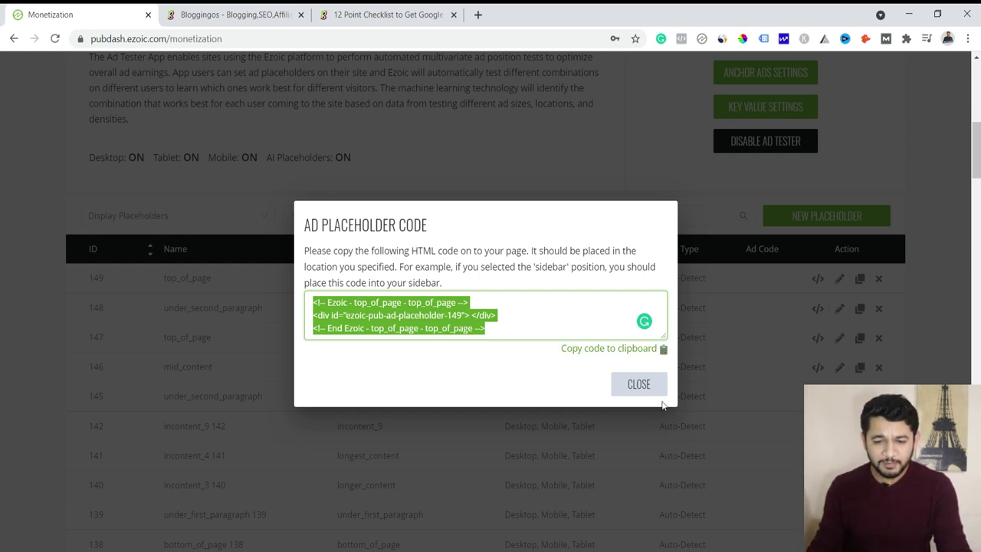
click(652, 393)
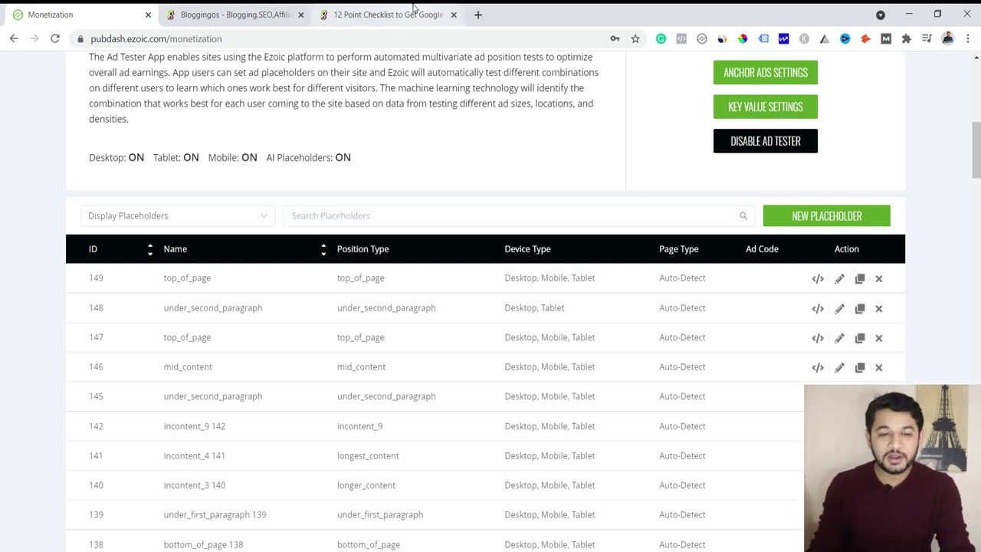
- Load soundproofidea.com in a new browser tab and close the checklist article and Bloggingos tabs
click(476, 17)
text(soun)
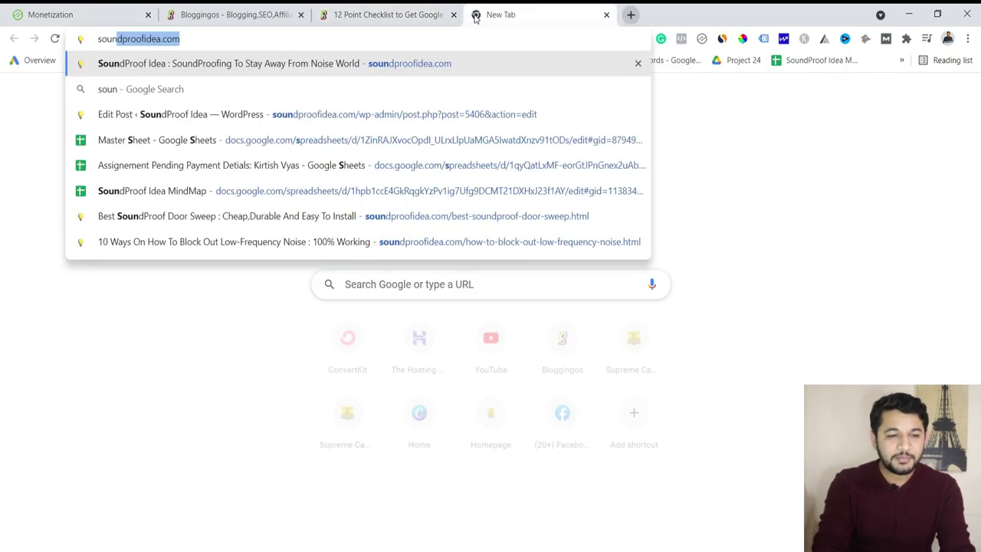
key(Return)
click(454, 15)
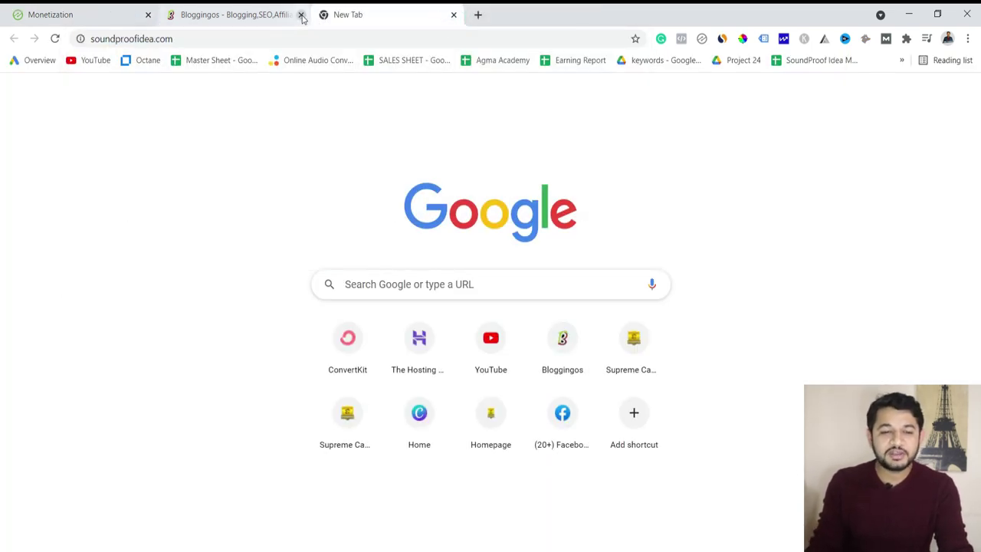
click(301, 15)
click(218, 40)
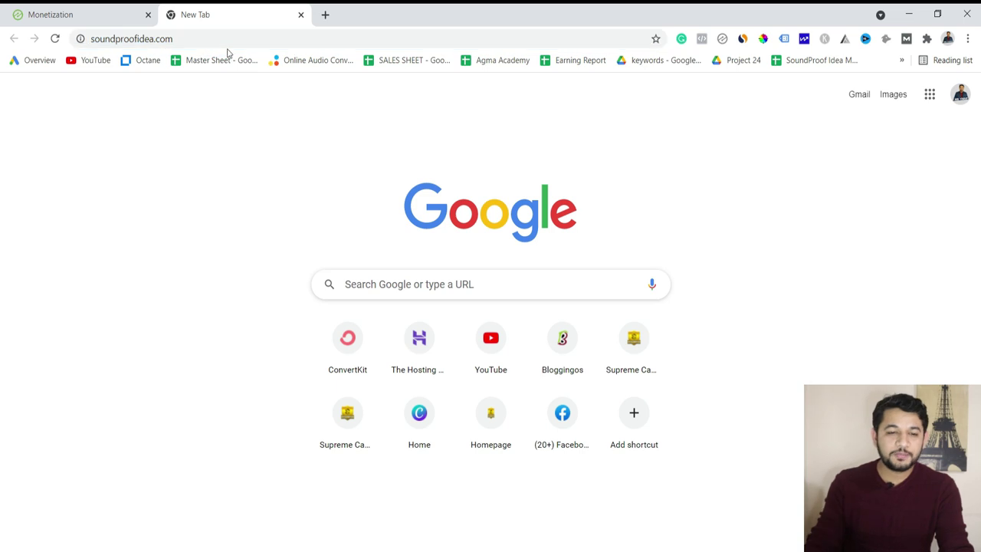
- Search Google for "ezoic chrome extension" in a new tab and open the Ezoic extension's Chrome Web Store listing
click(326, 16)
text(ezoic )
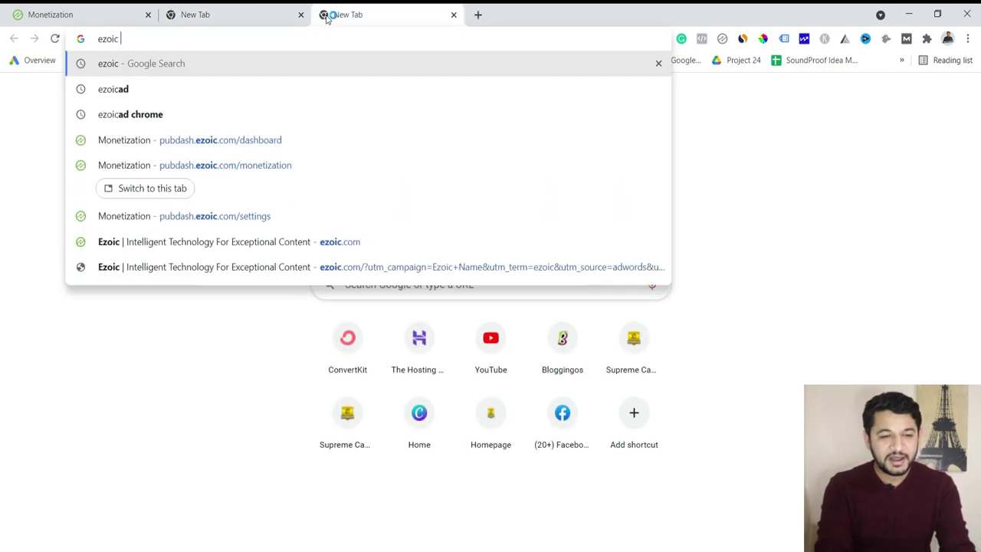
text(ch)
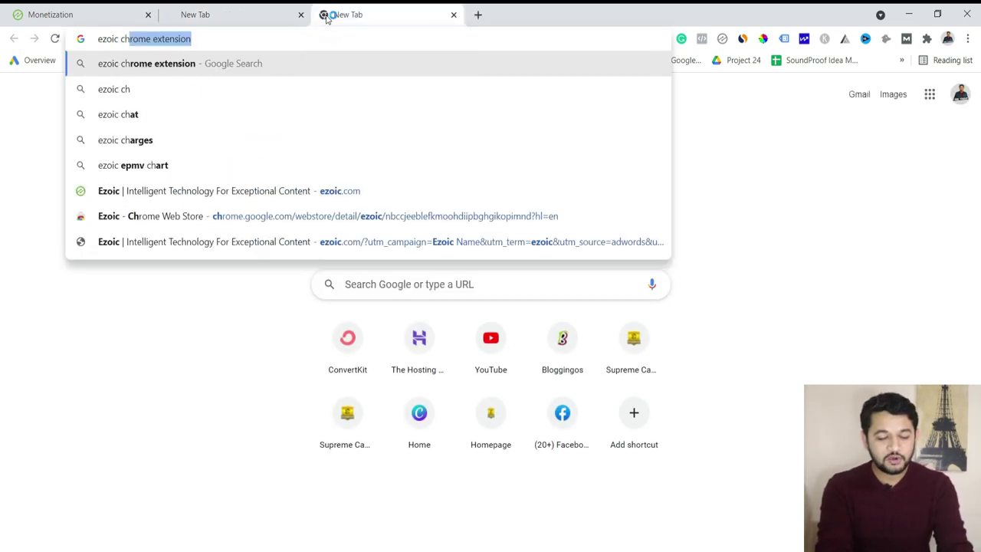
text(rome extension)
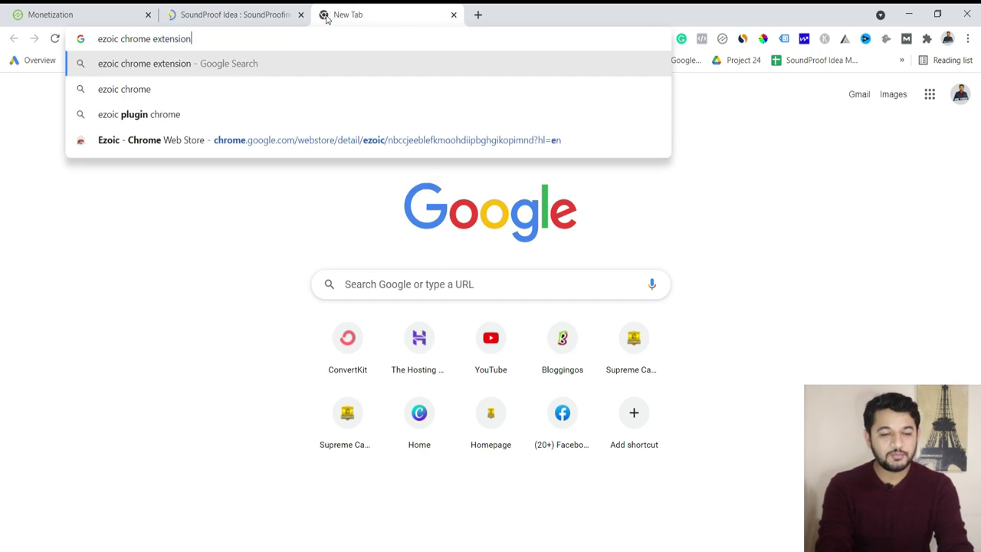
key(Return)
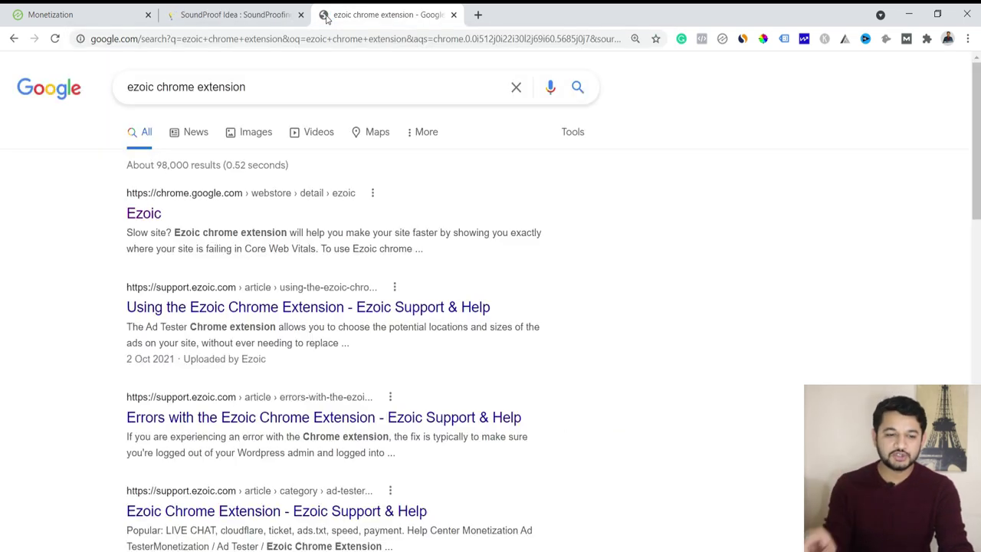
click(149, 213)
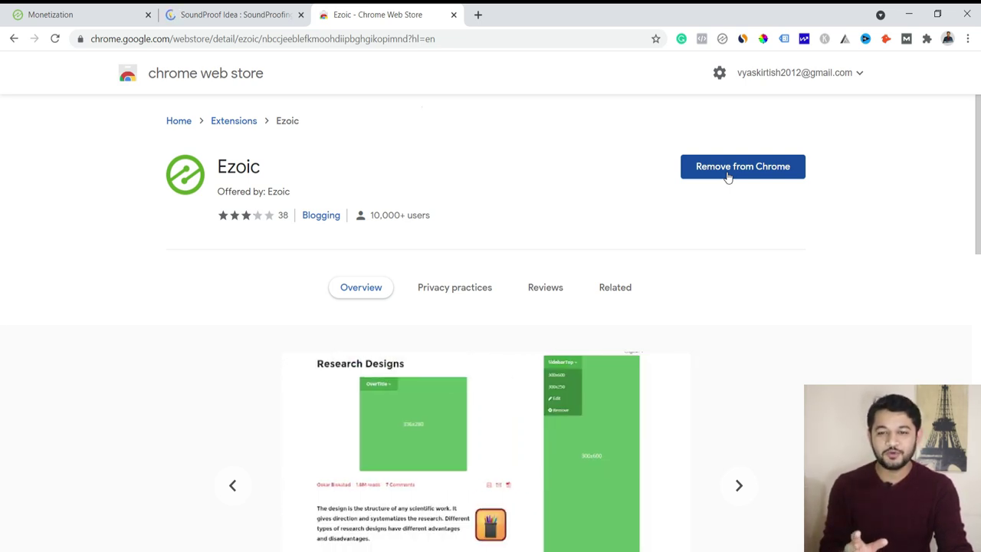
click(721, 40)
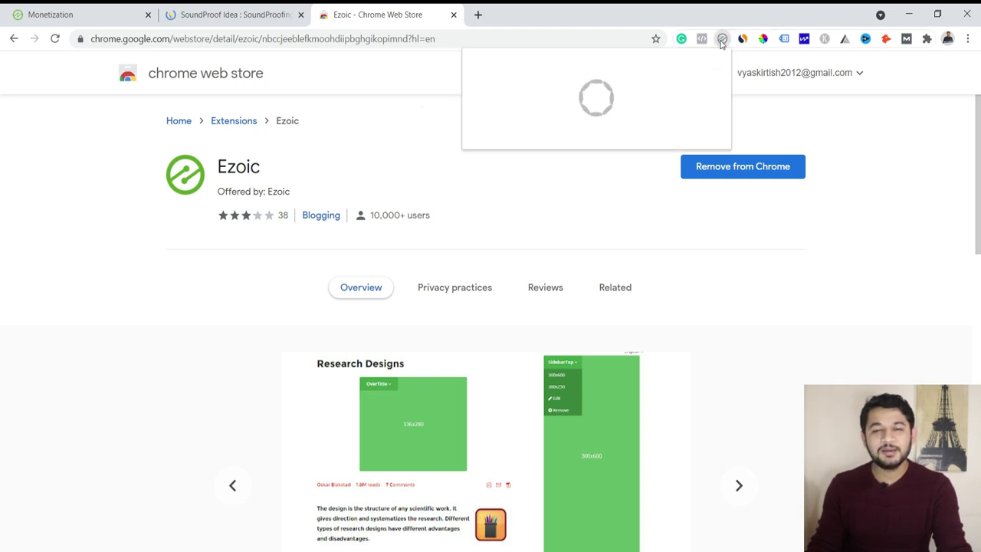
- Open the "17 Tips For Decorative Designing Bedroom" article on soundproofidea.com and activate its ad placeholders with the Ezoic extension
click(255, 14)
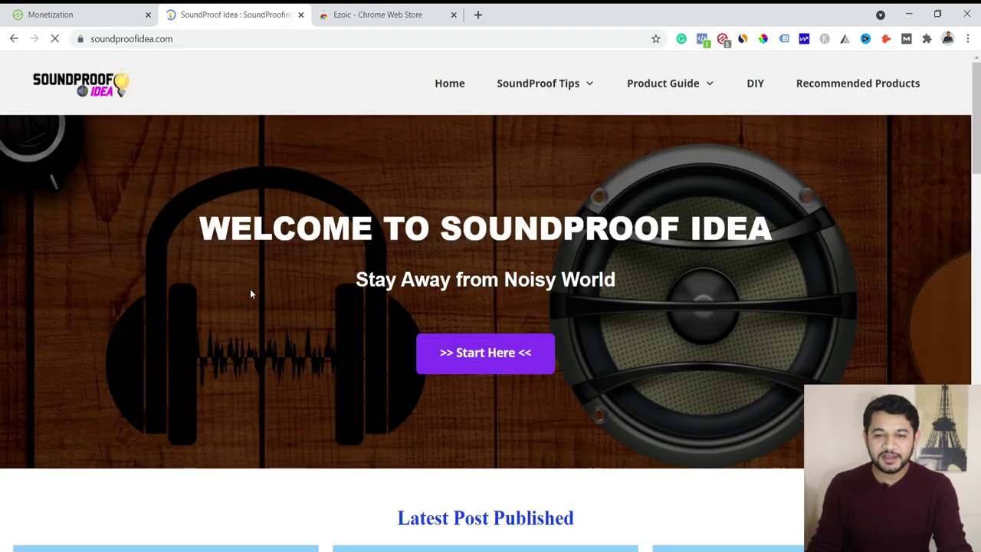
scroll(677, 165, down, 5)
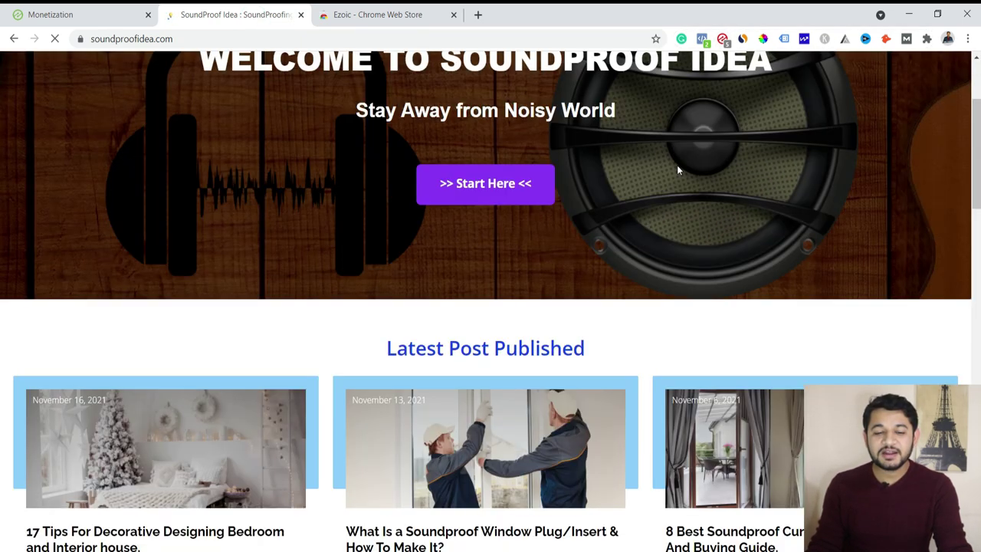
click(185, 299)
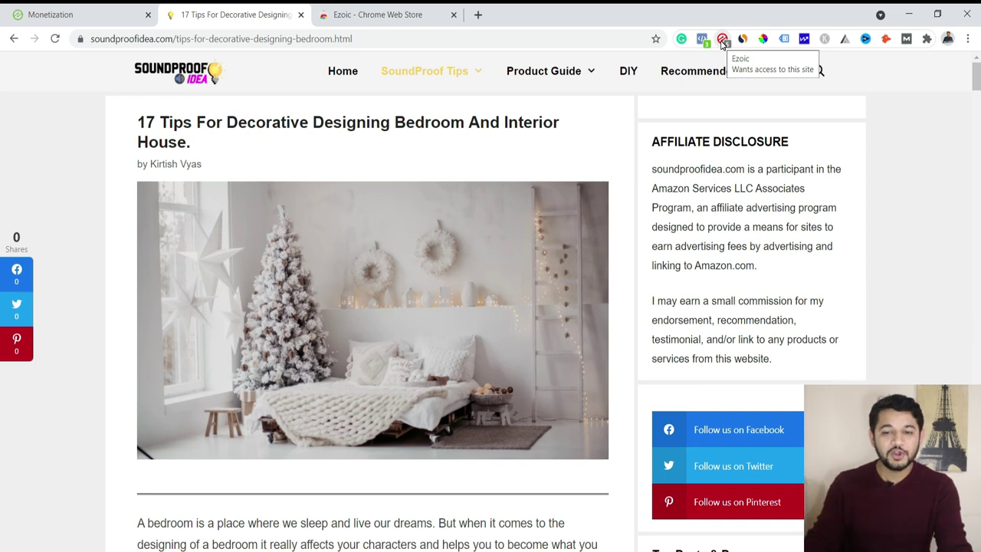
click(723, 40)
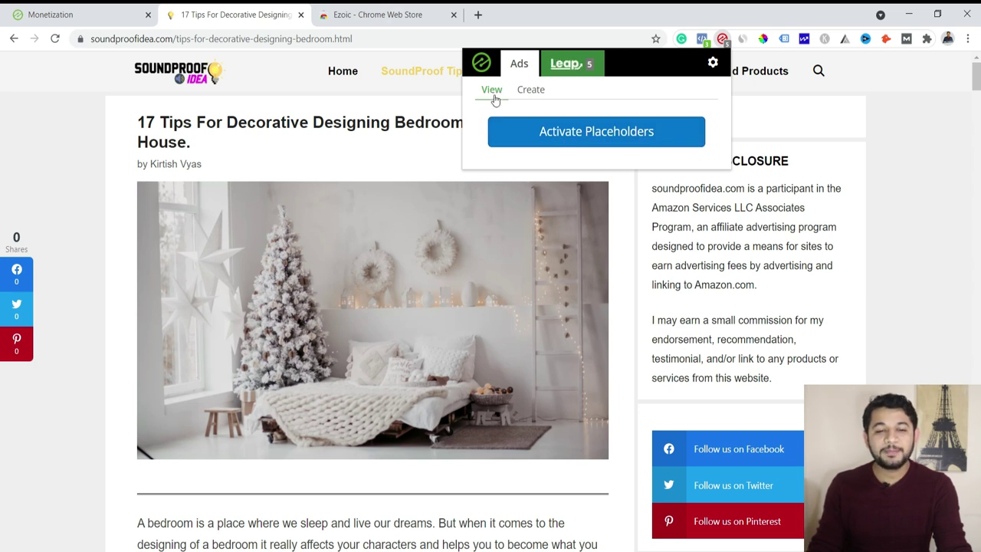
click(544, 131)
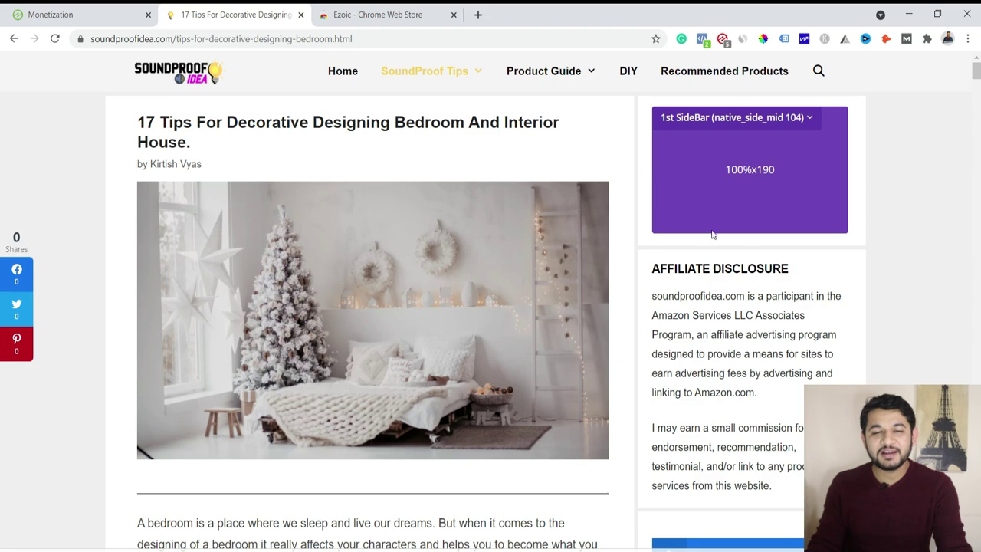
- Examine the ad placeholders throughout the article and compare their names and IDs with the Ezoic placeholder list
scroll(401, 268, down, 3)
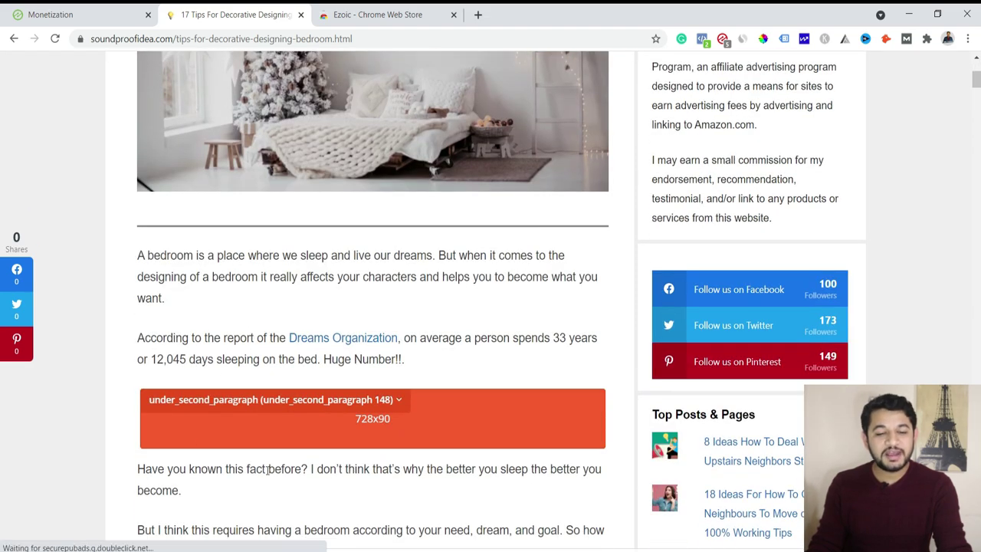
scroll(411, 382, down, 10)
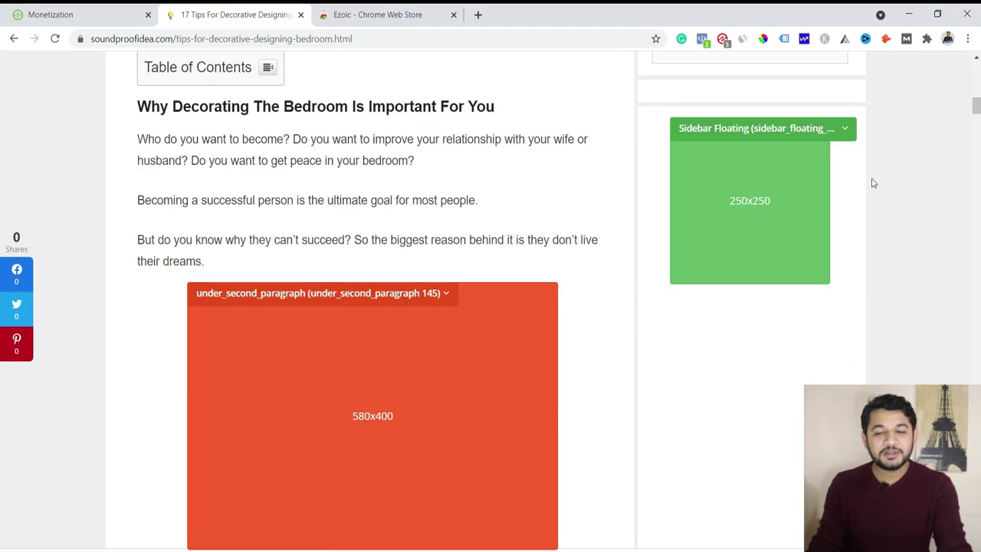
scroll(453, 142, down, 14)
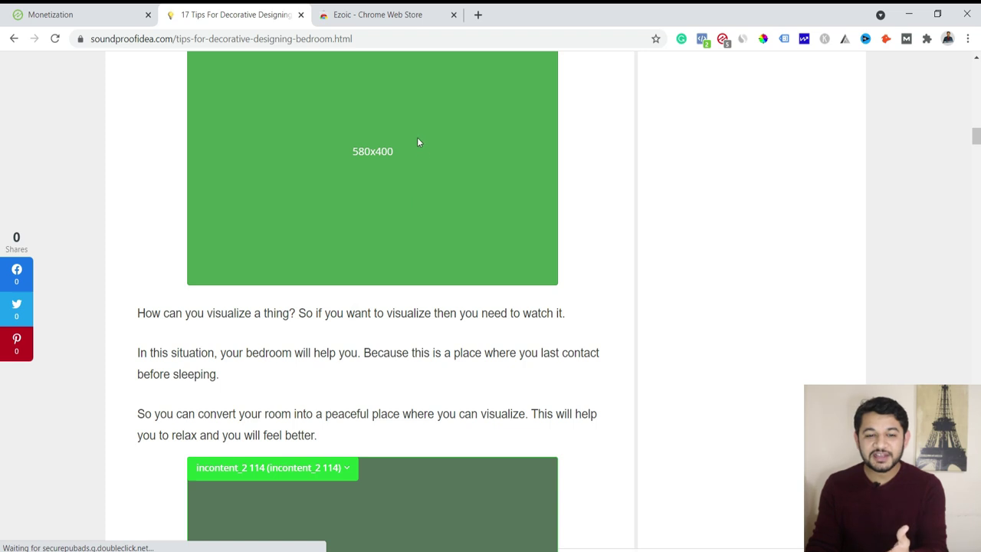
scroll(414, 130, up, 1)
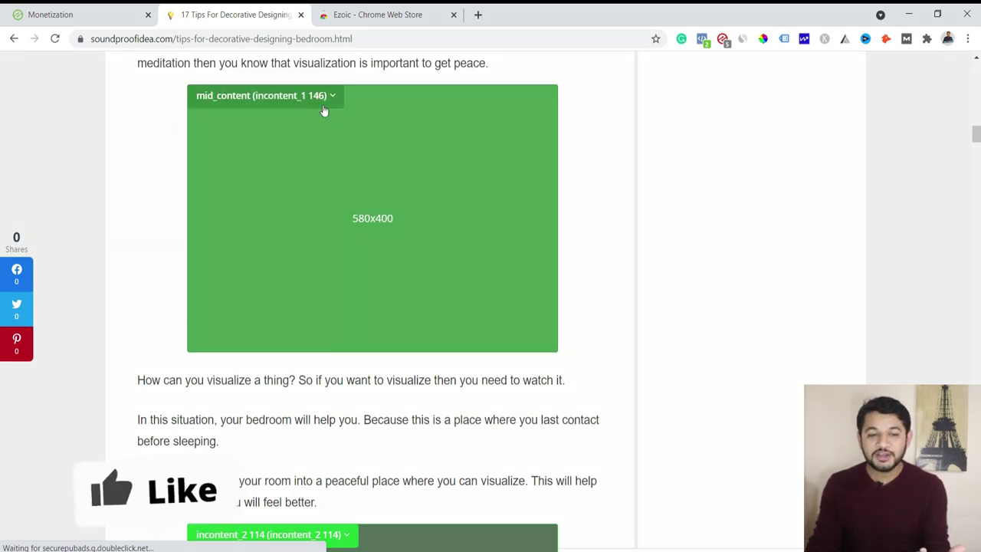
click(67, 13)
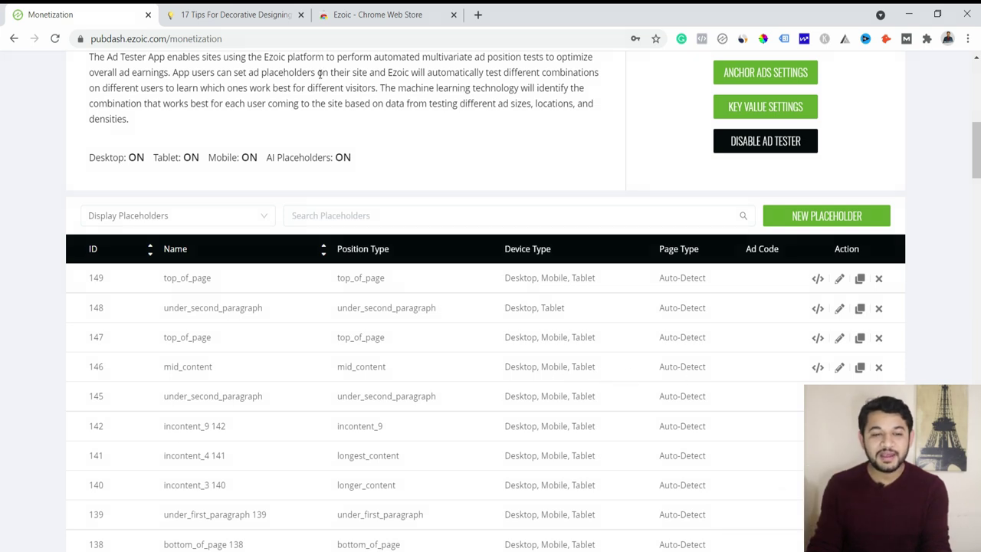
click(212, 18)
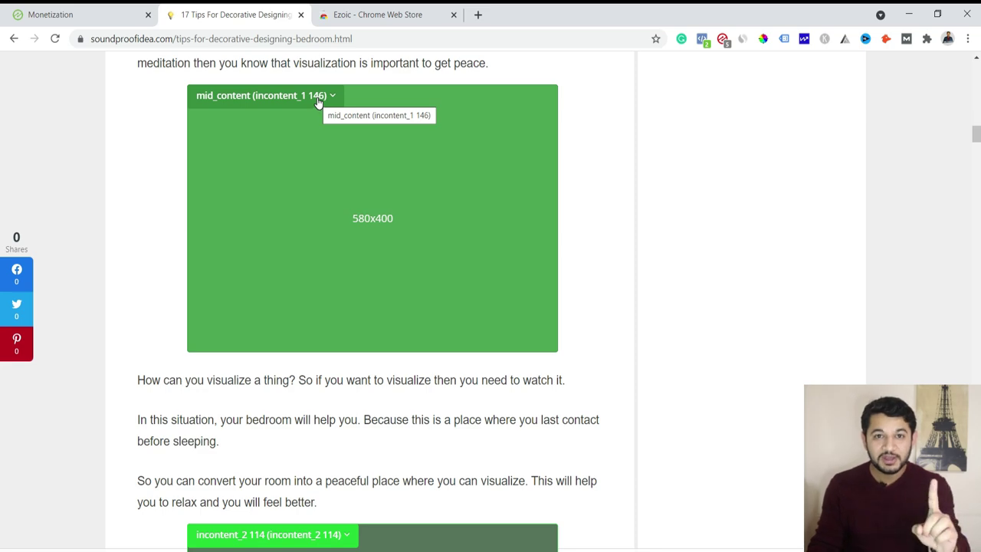
scroll(426, 406, down, 9)
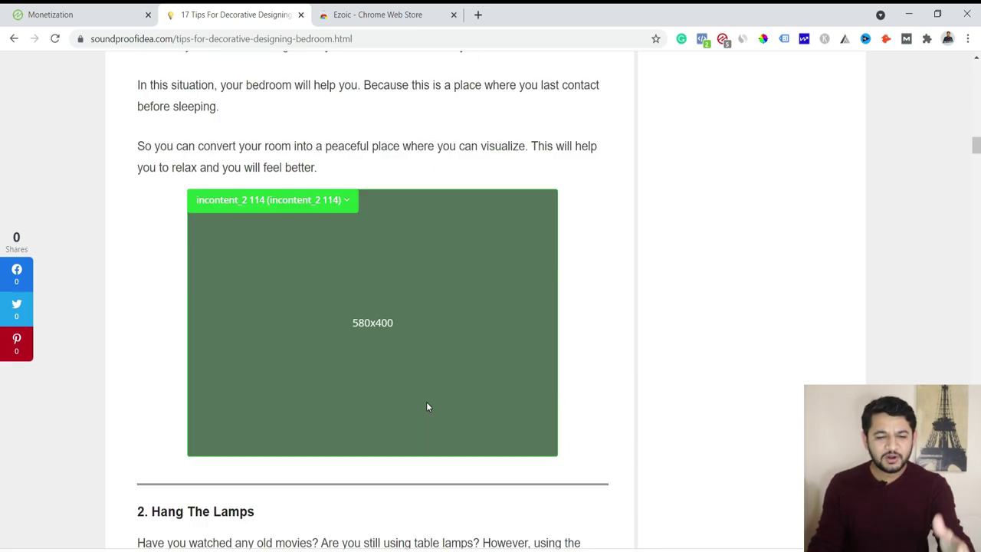
scroll(434, 395, down, 3)
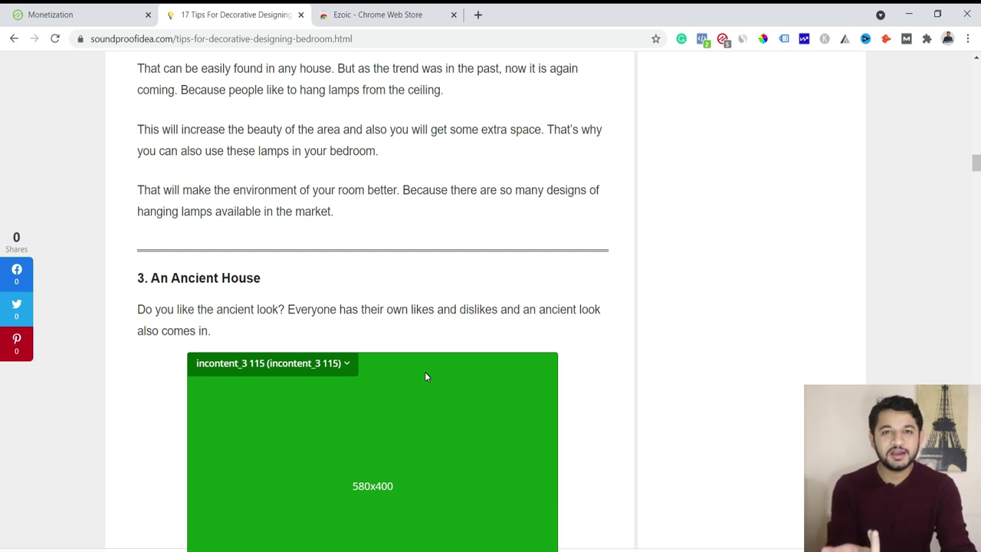
- Deactivate the placeholder display on the article with the Ezoic extension
drag(976, 163, 976, 62)
click(724, 42)
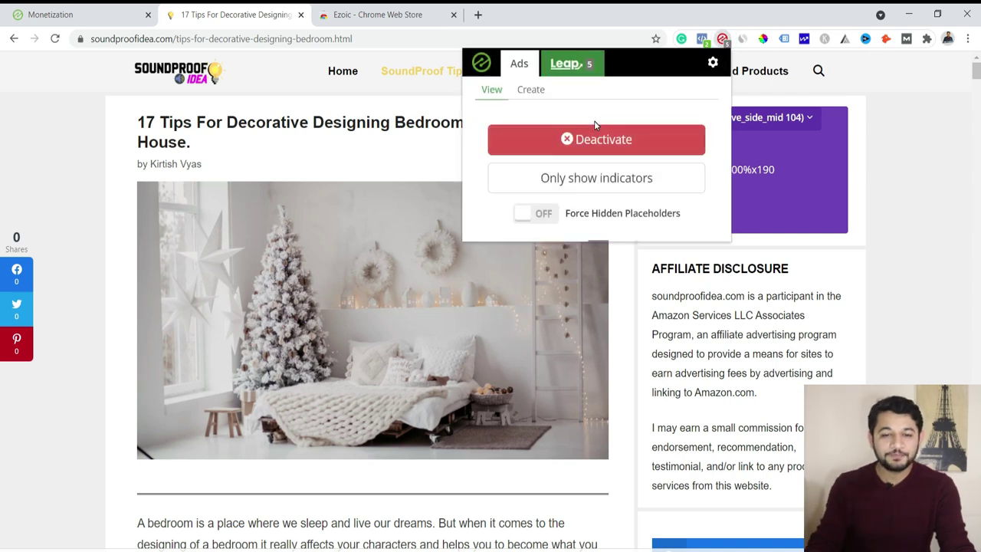
click(581, 138)
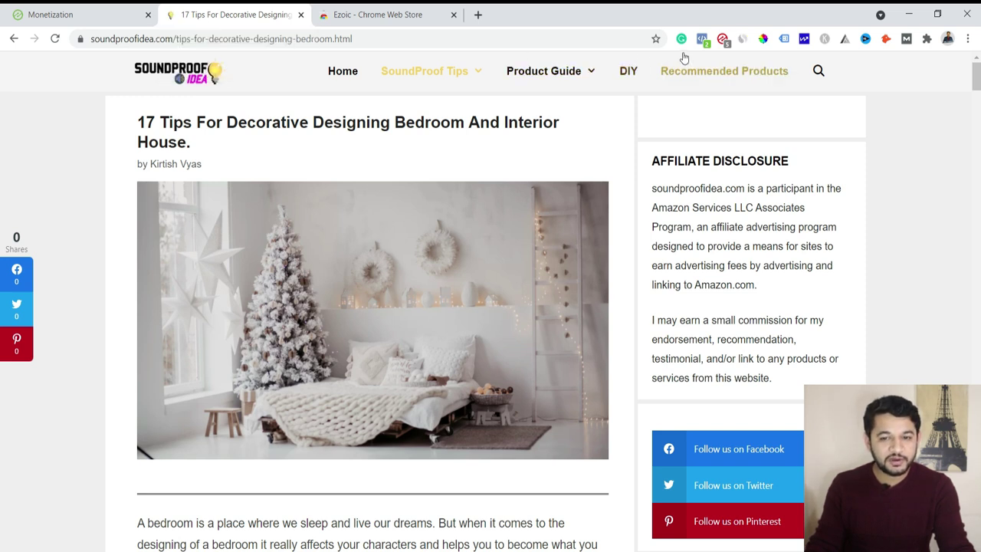
- Start creating a placeholder of size Box with the Ezoic extension and enter location selection on the article
click(723, 39)
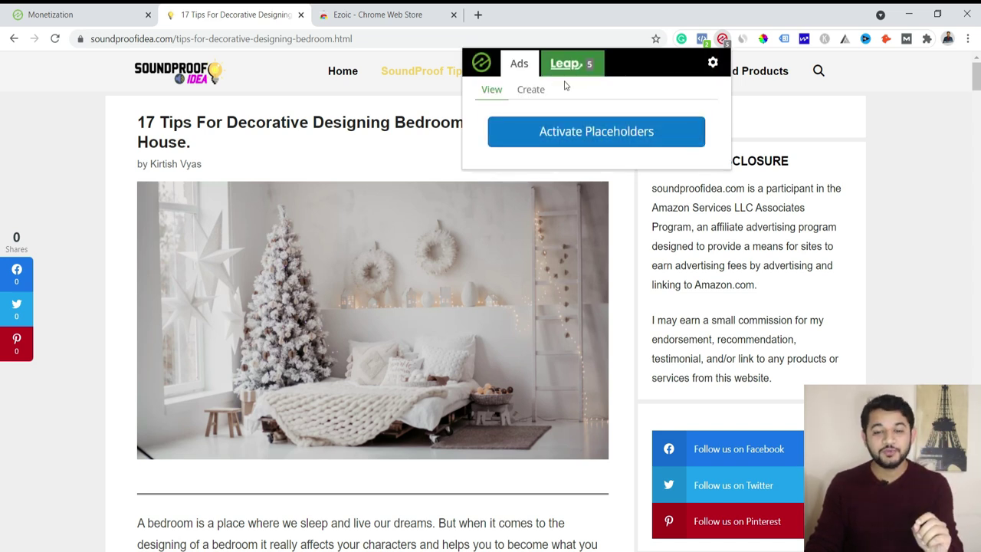
click(534, 92)
click(542, 146)
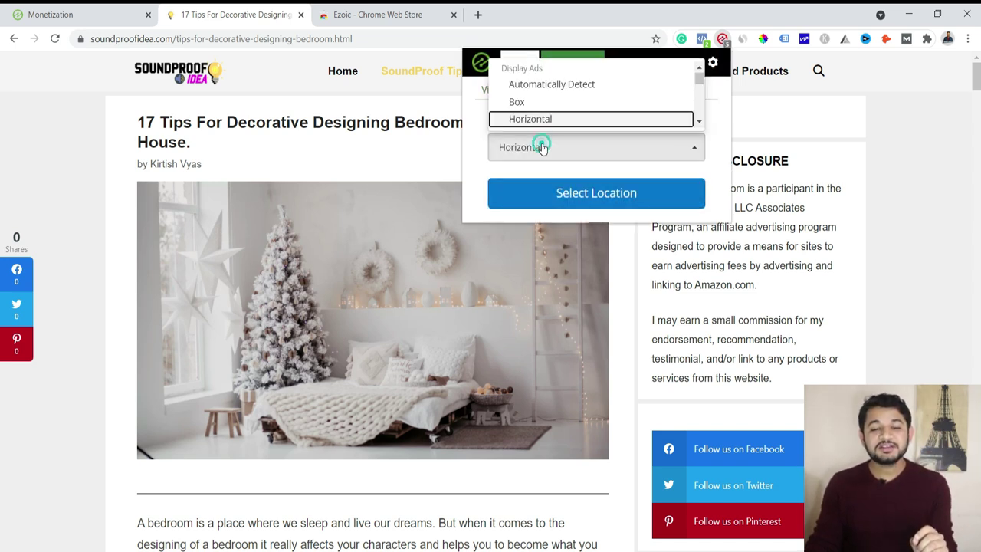
click(542, 101)
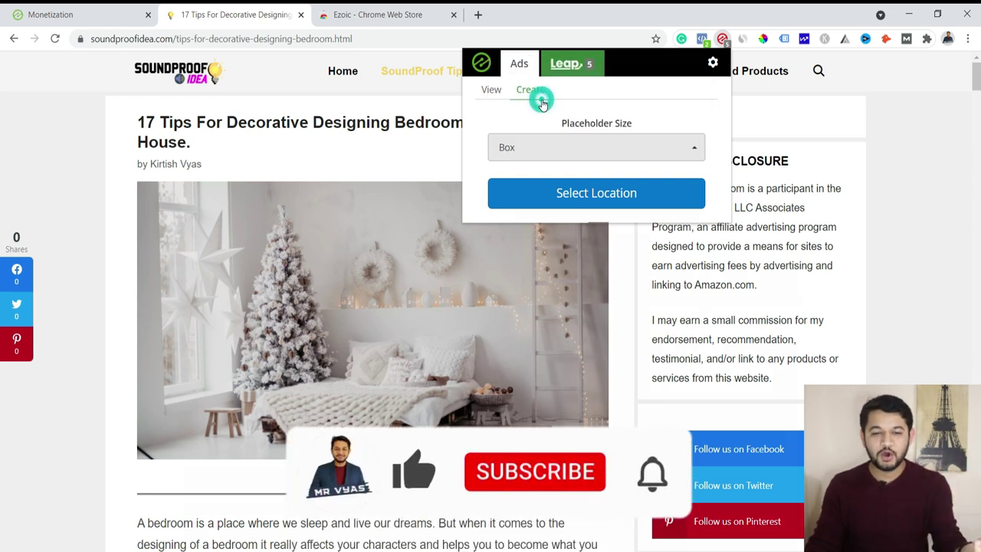
click(567, 201)
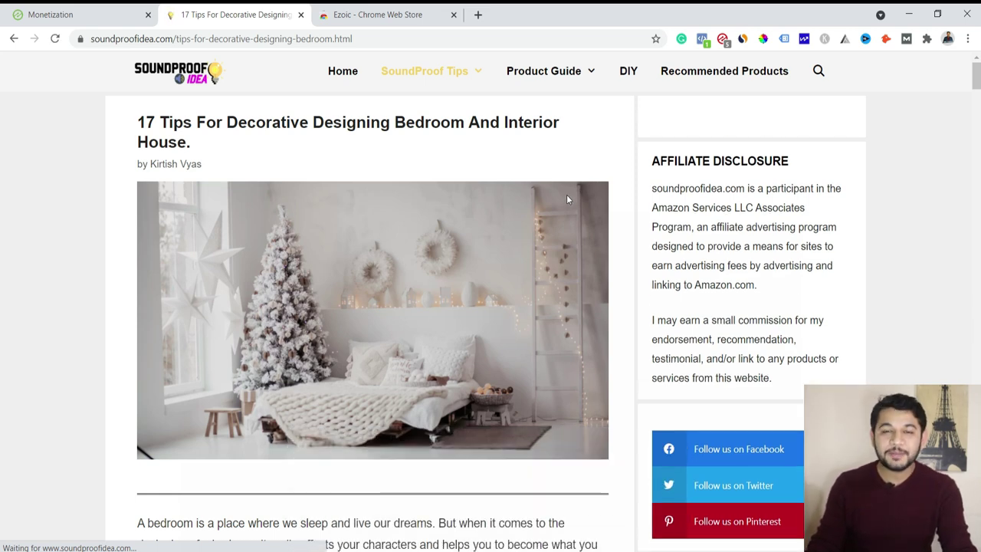
- Examine the existing ad placeholders throughout the article to find a free location near its end
scroll(563, 195, down, 4)
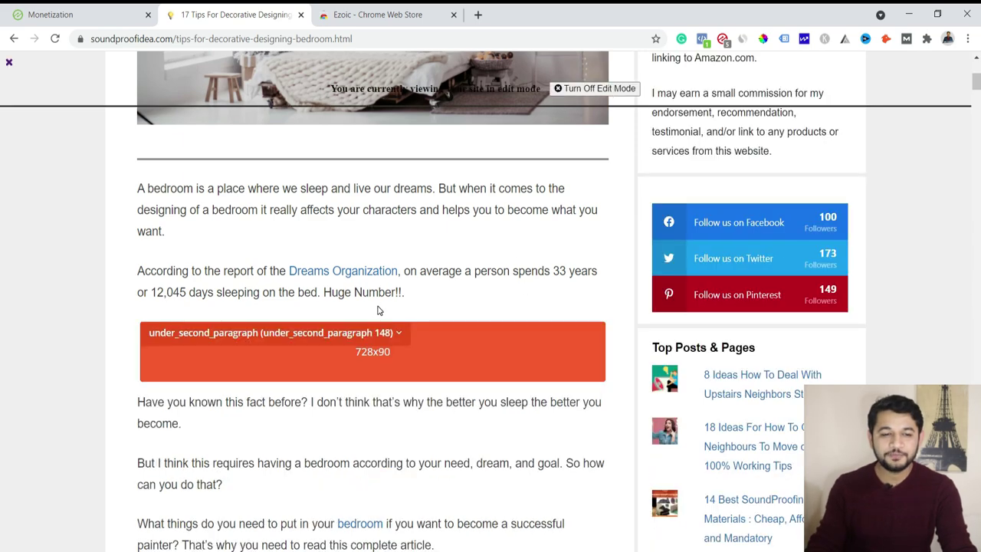
scroll(378, 310, down, 3)
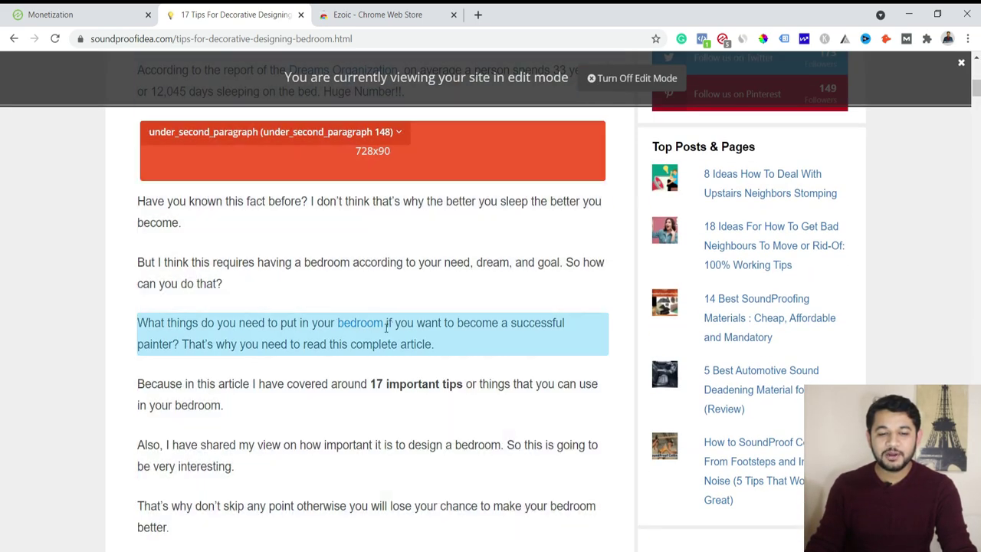
scroll(383, 357, down, 3)
scroll(397, 363, down, 12)
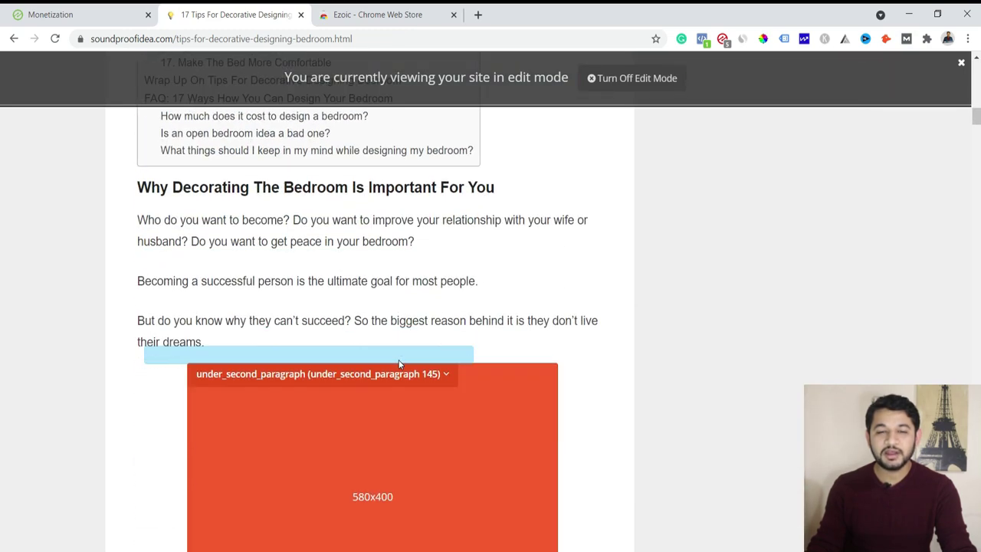
scroll(393, 363, down, 13)
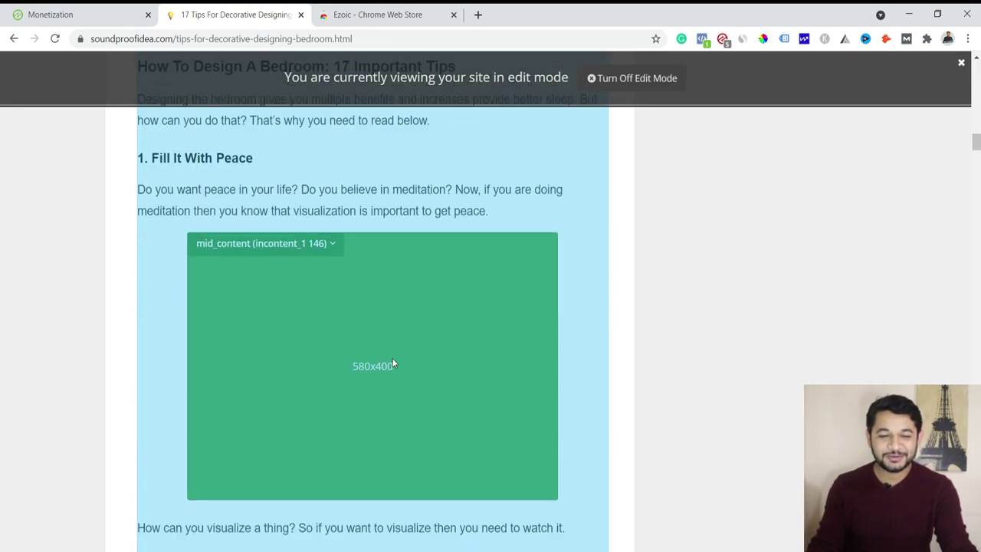
scroll(392, 362, down, 20)
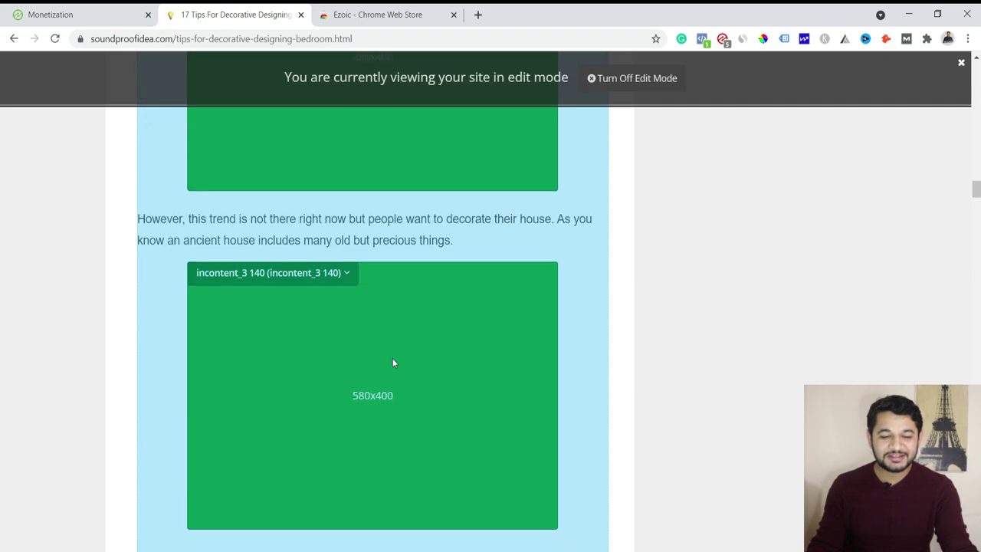
scroll(393, 363, down, 20)
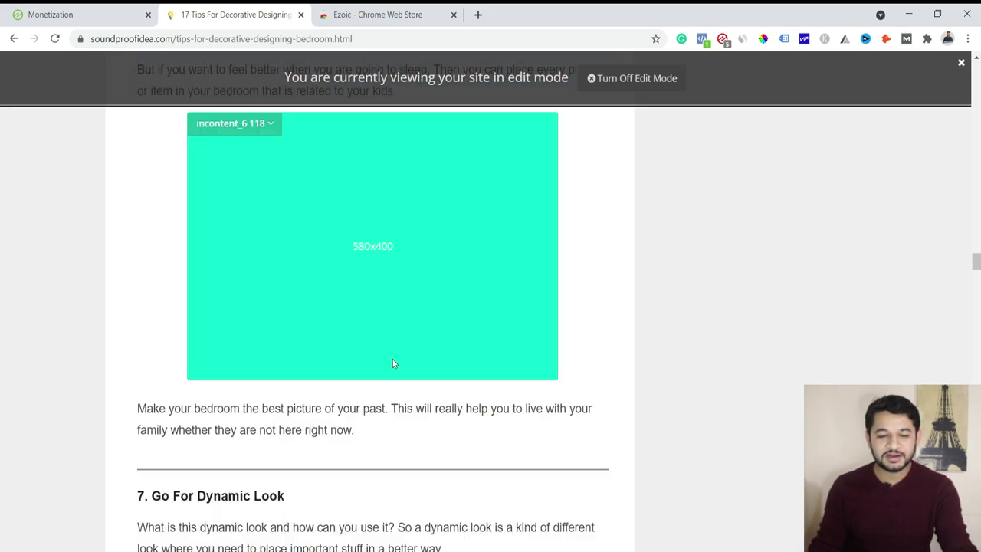
scroll(391, 367, down, 20)
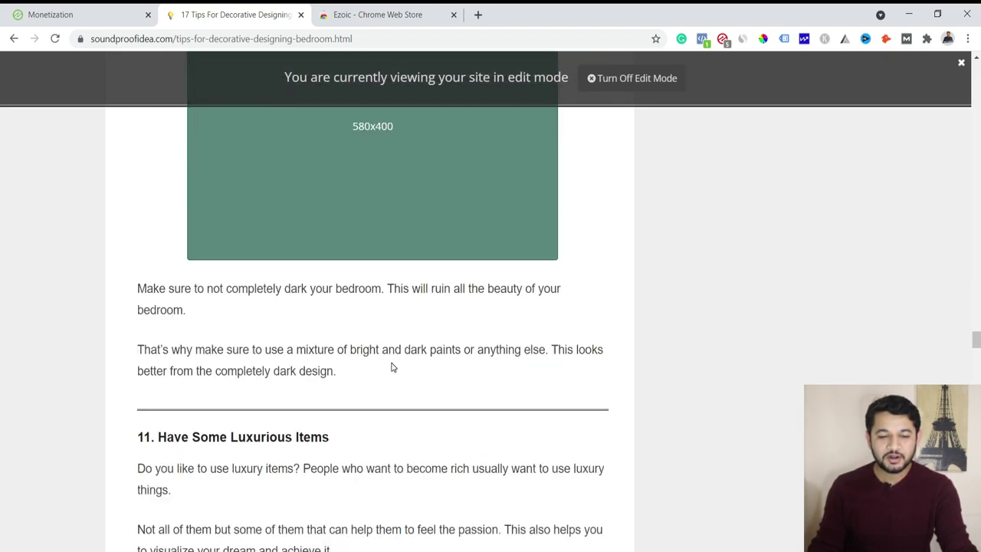
scroll(391, 368, down, 20)
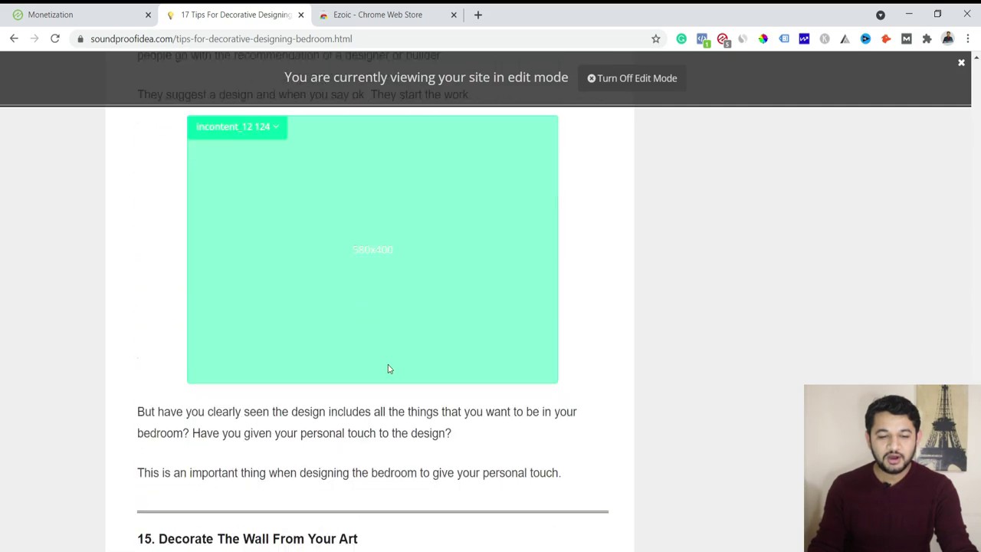
scroll(386, 370, down, 20)
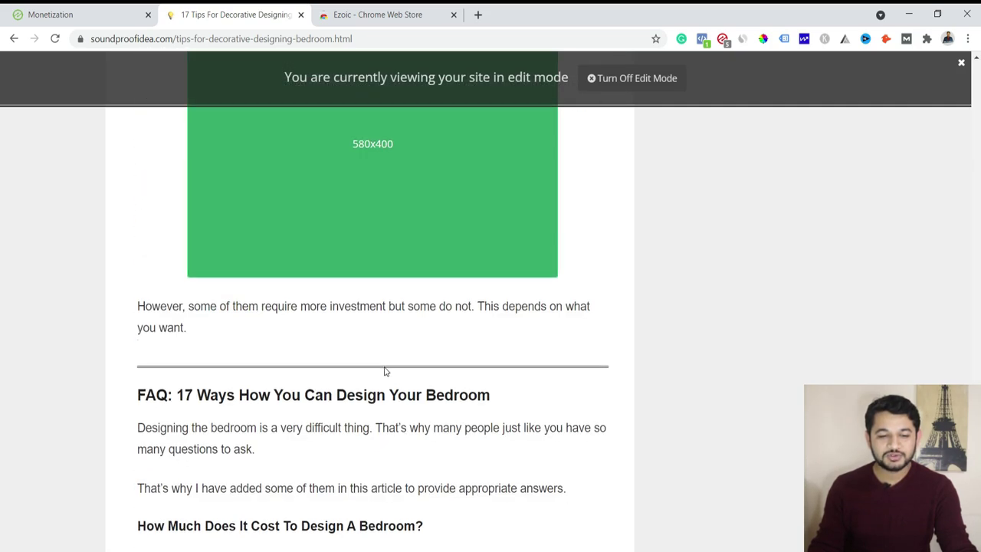
scroll(368, 391, up, 1)
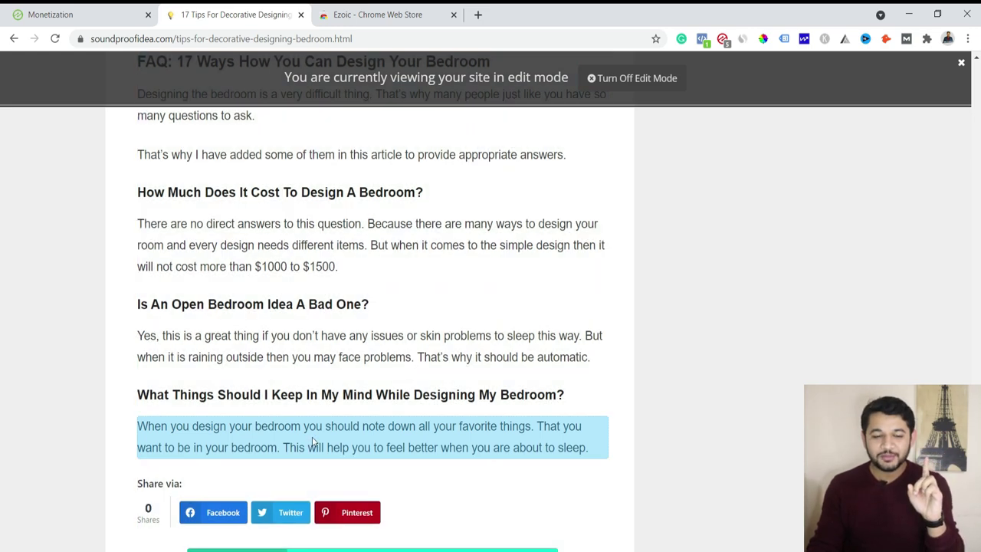
click(310, 443)
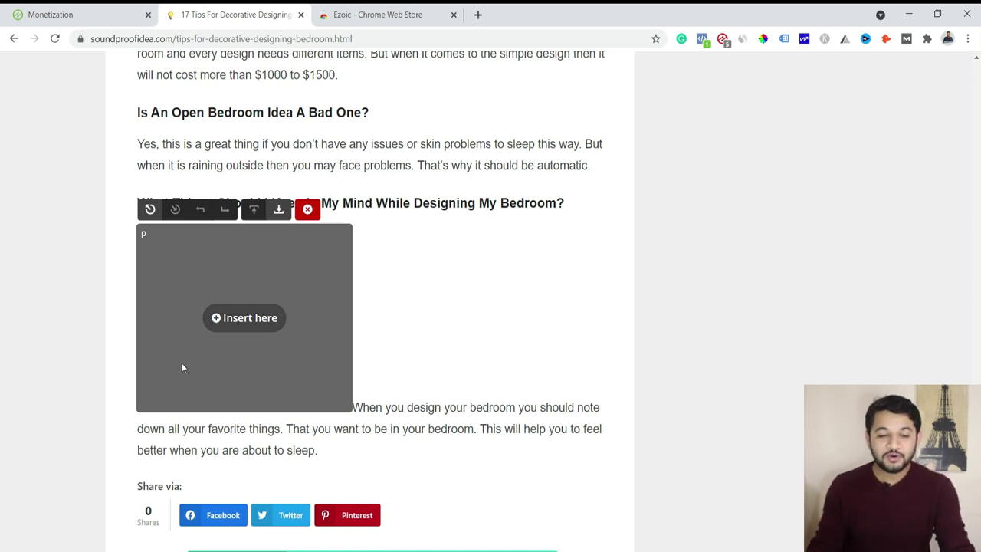
click(332, 254)
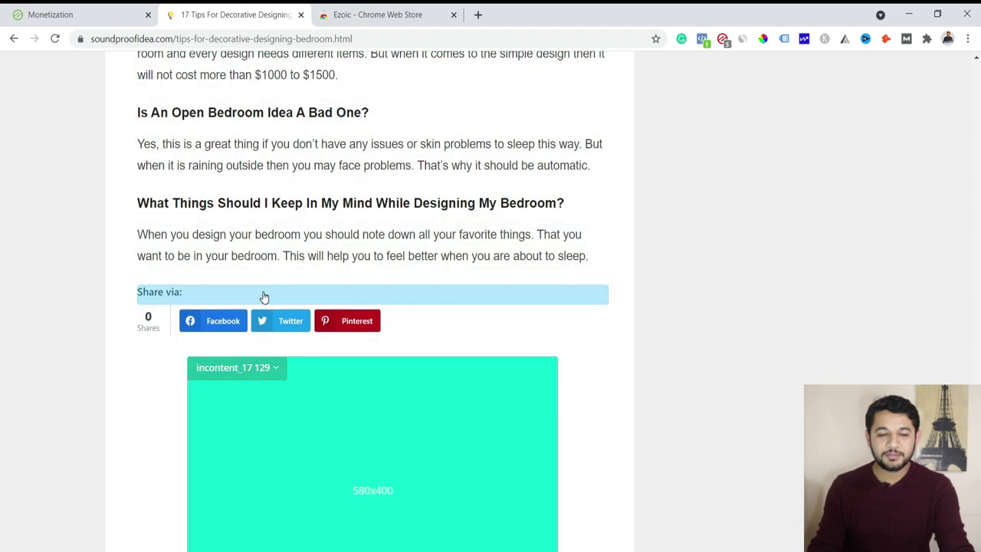
click(263, 296)
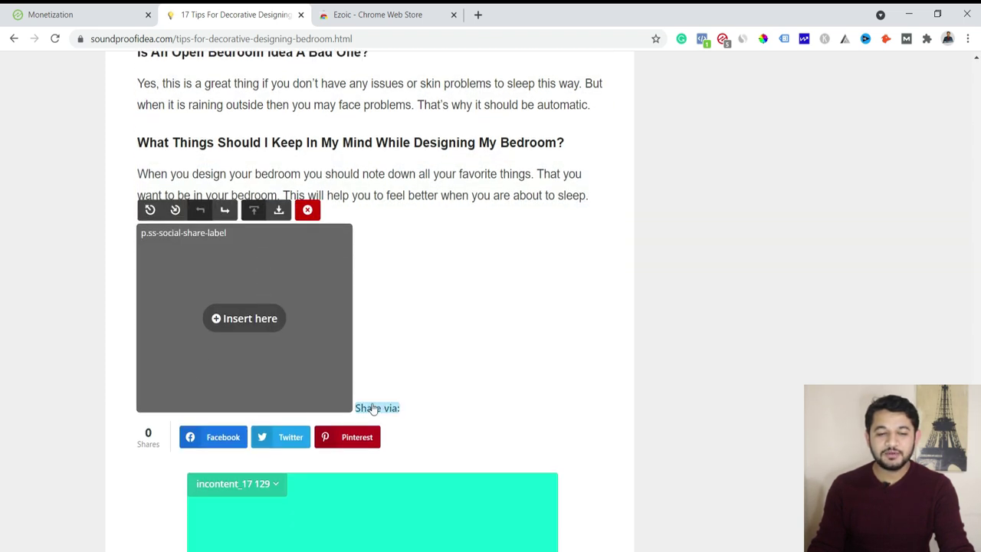
click(308, 210)
- Insert the Box placeholder above the paragraph starting "Also, if you are facing issues" in the Wrap Up section
scroll(489, 300, up, 5)
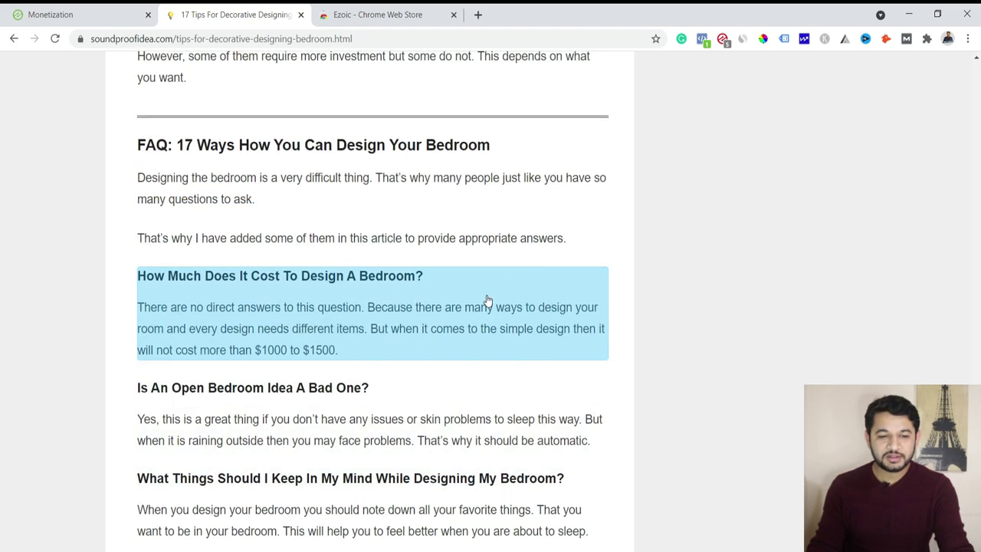
scroll(488, 299, up, 10)
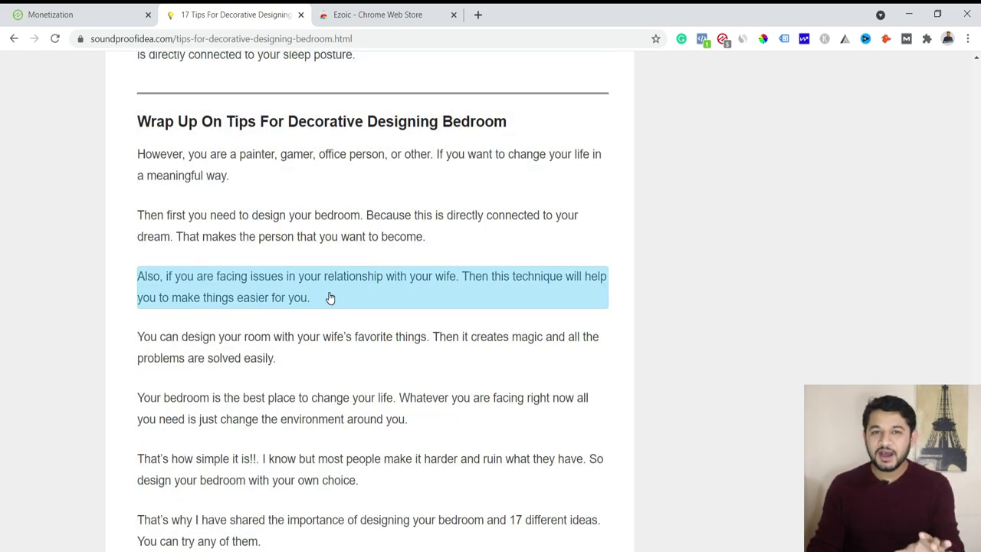
click(329, 297)
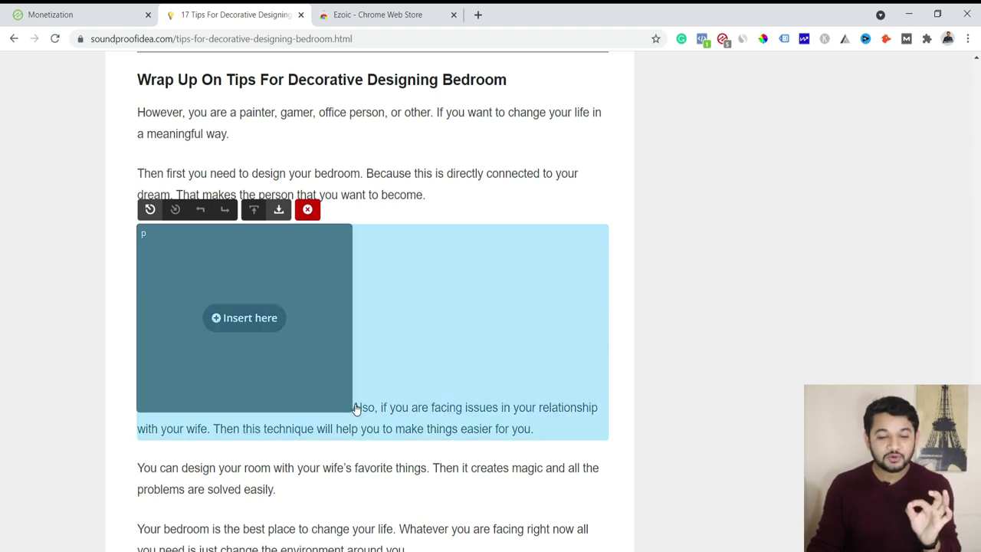
click(260, 324)
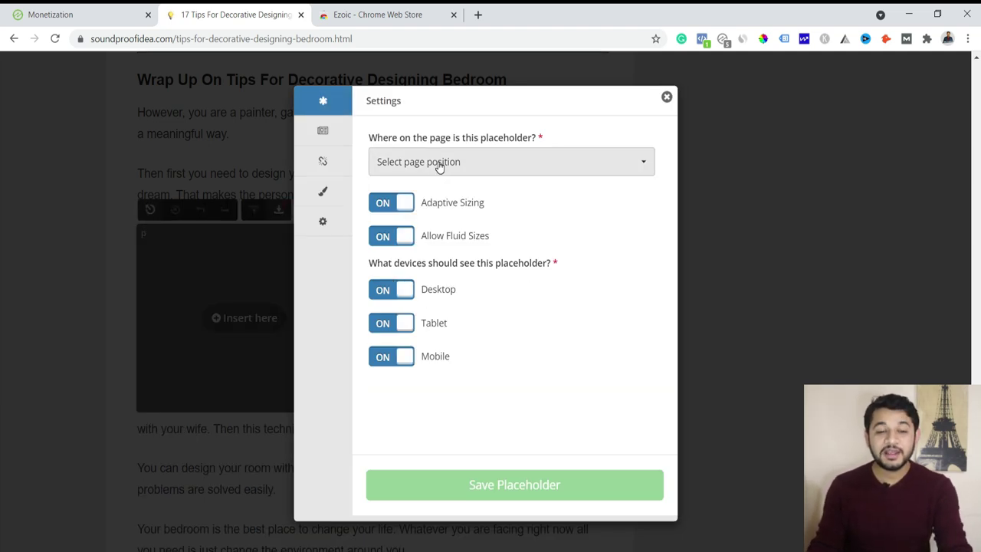
- Set the placeholder's page position to Bottom of Page, review its size options and save the placeholder
click(438, 161)
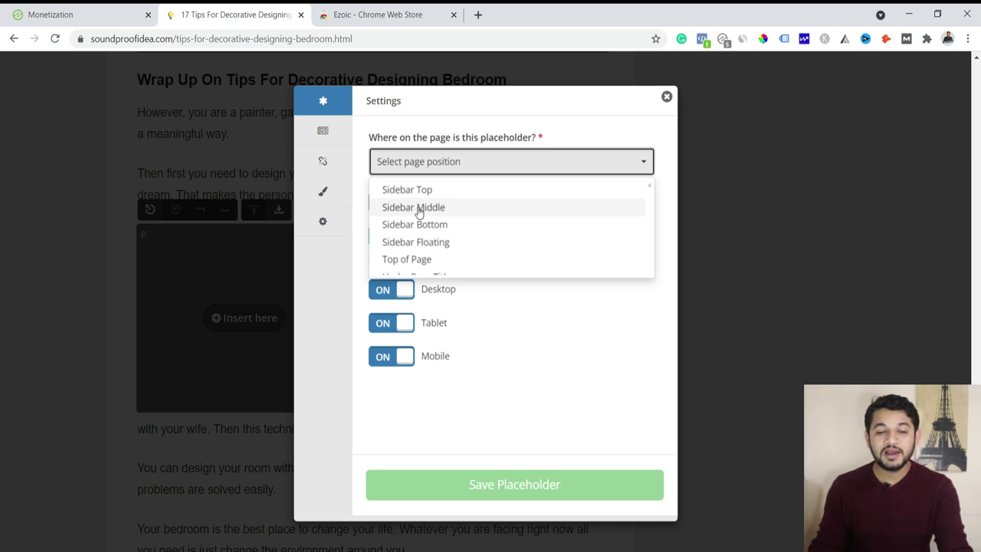
scroll(436, 233, down, 2)
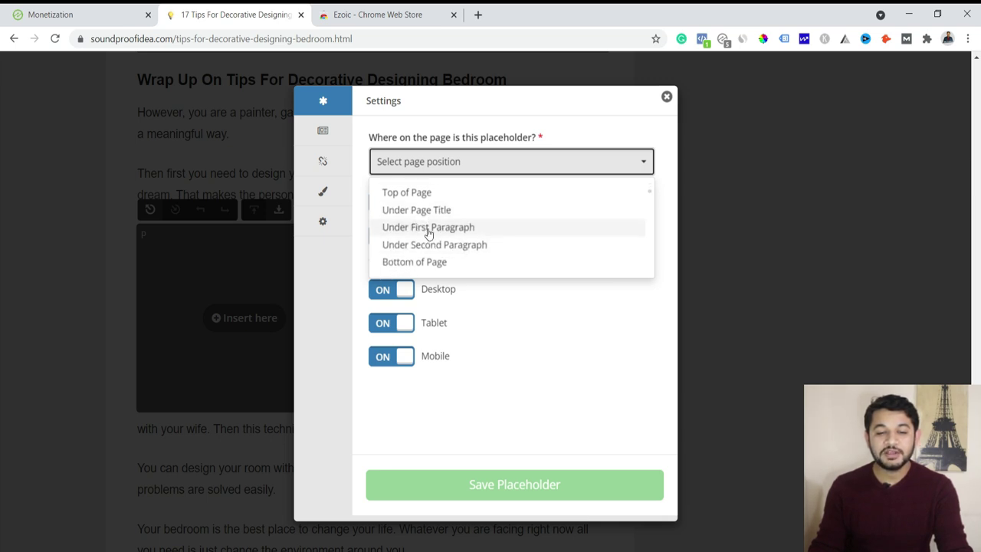
scroll(430, 252, down, 1)
scroll(443, 210, up, 1)
scroll(443, 216, up, 1)
click(421, 263)
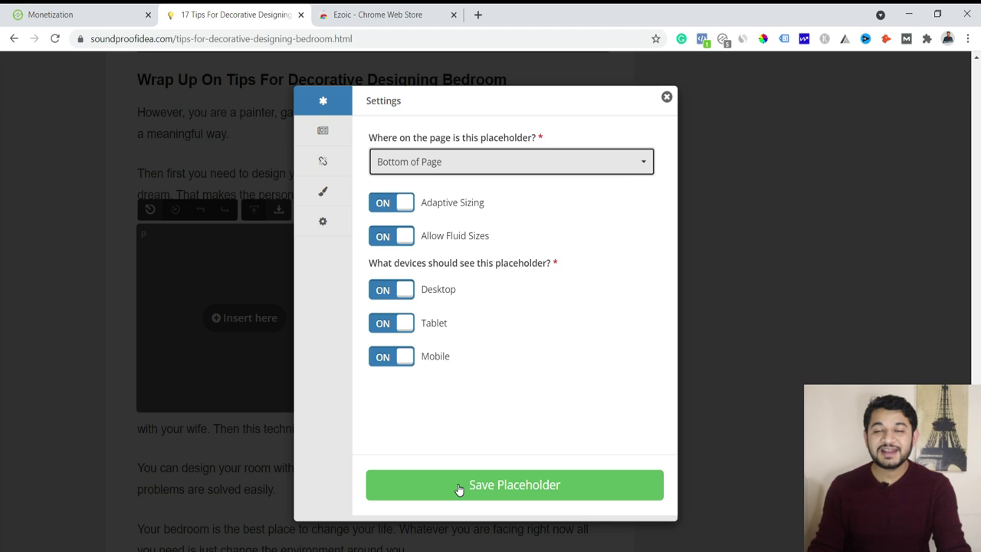
click(324, 131)
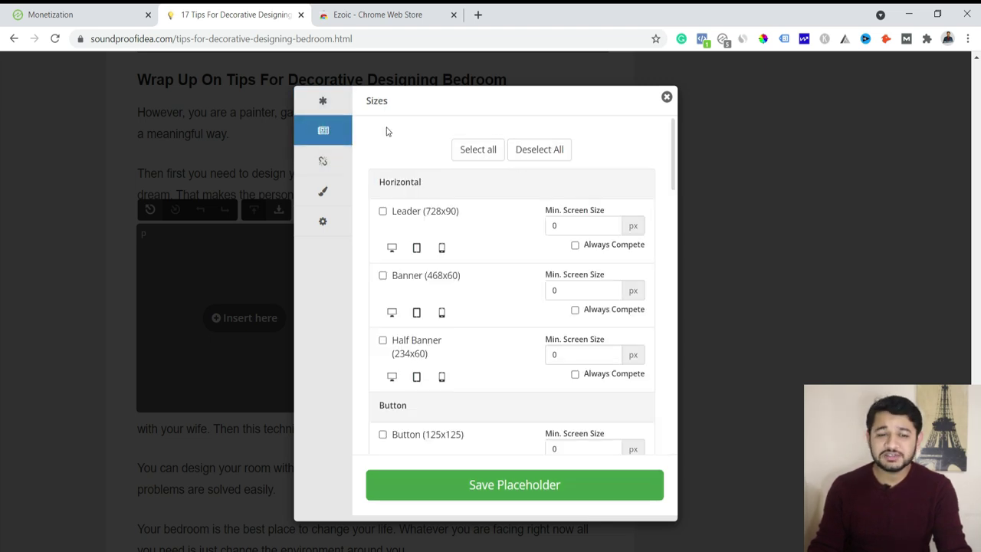
click(322, 100)
click(504, 486)
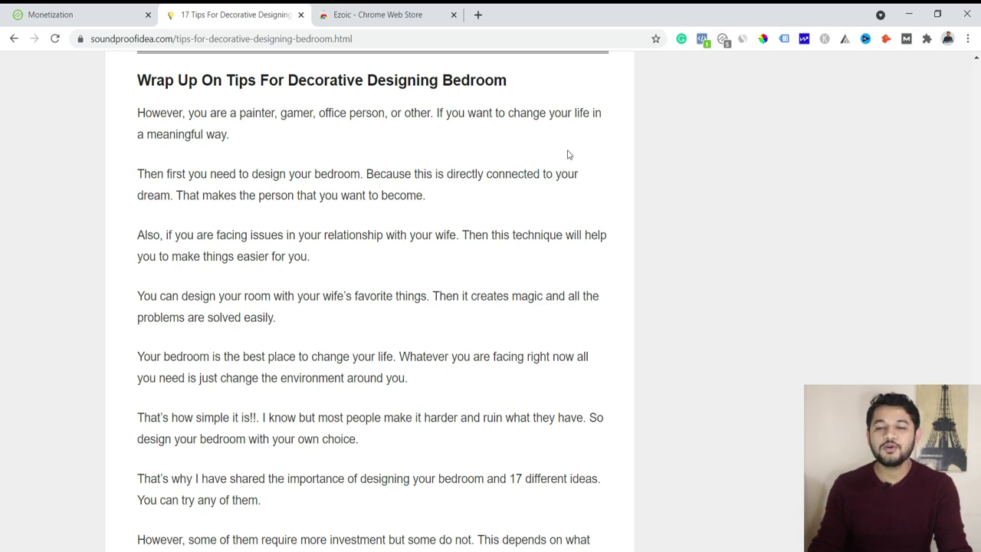
- View the new placeholder in the article's Wrap Up section with the Ezoic extension and deactivate the placeholder display again
click(723, 39)
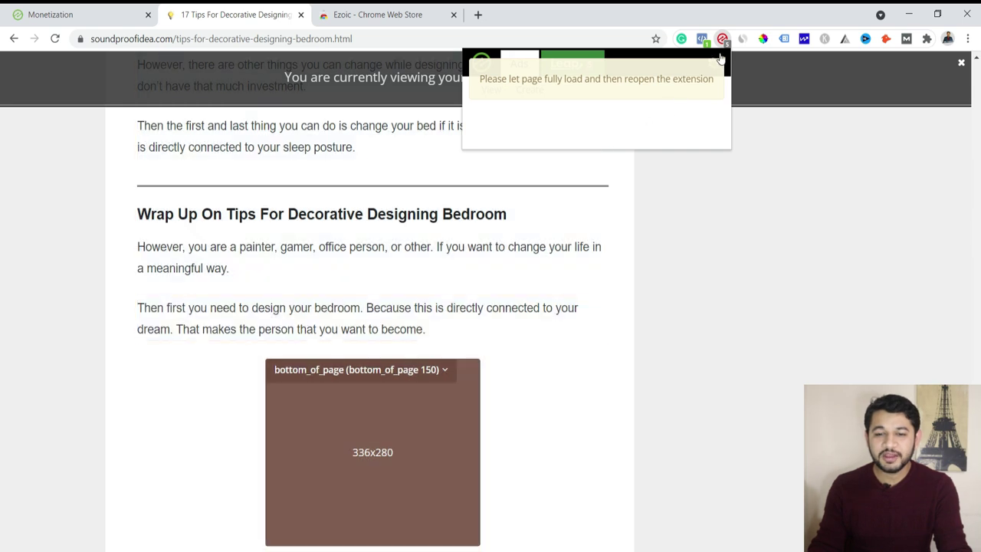
click(722, 39)
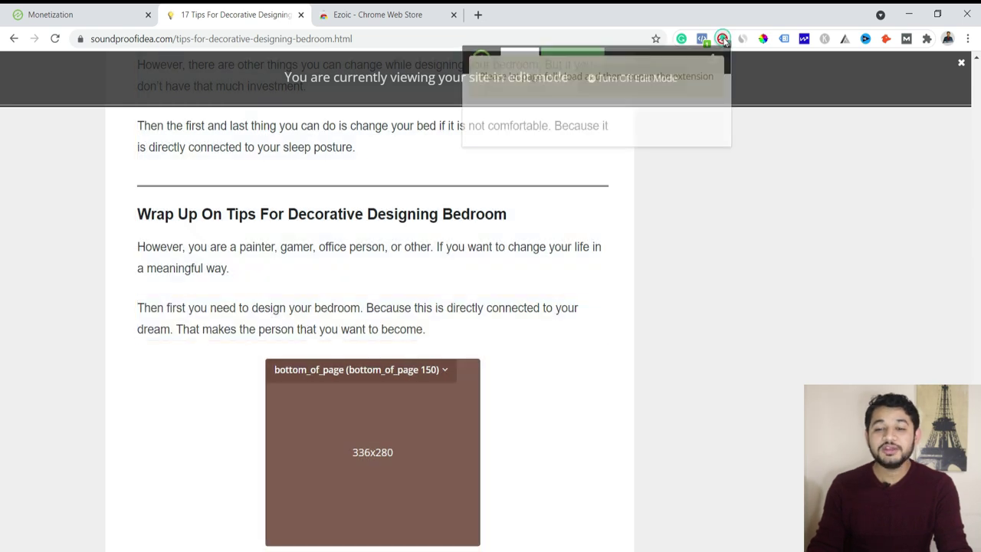
click(724, 40)
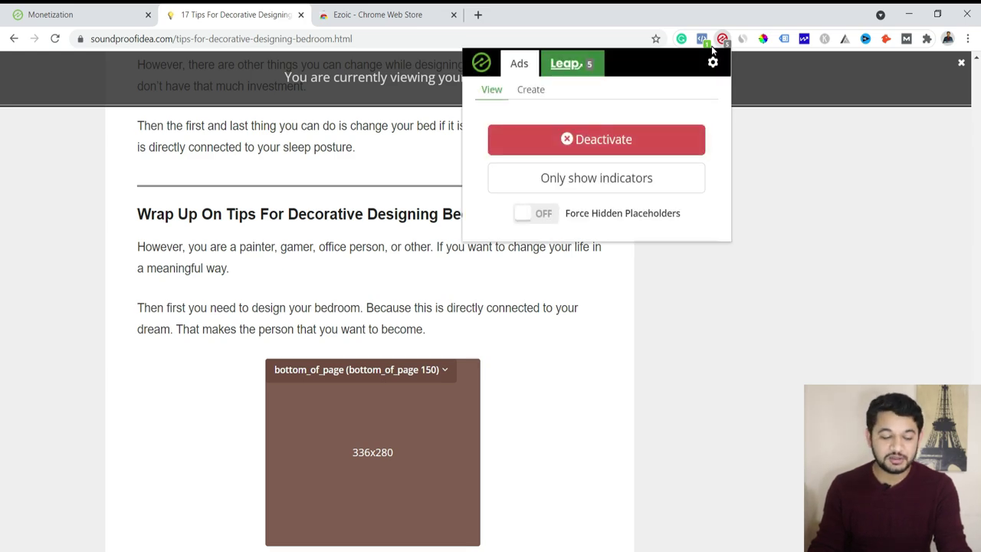
click(631, 151)
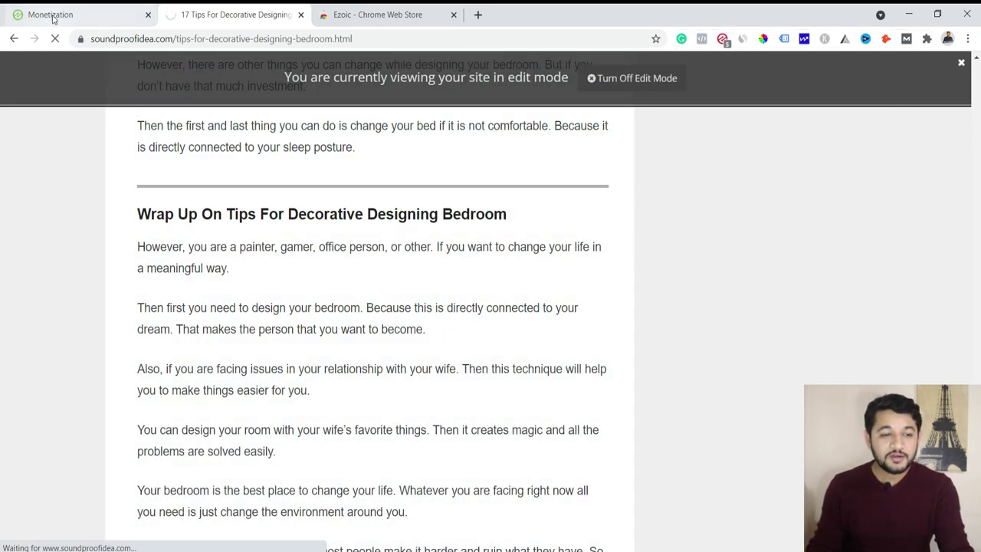
- Reload the Ezoic monetization page and check the Ad Tester placeholder list for the new bottom_of_page placeholder
click(53, 17)
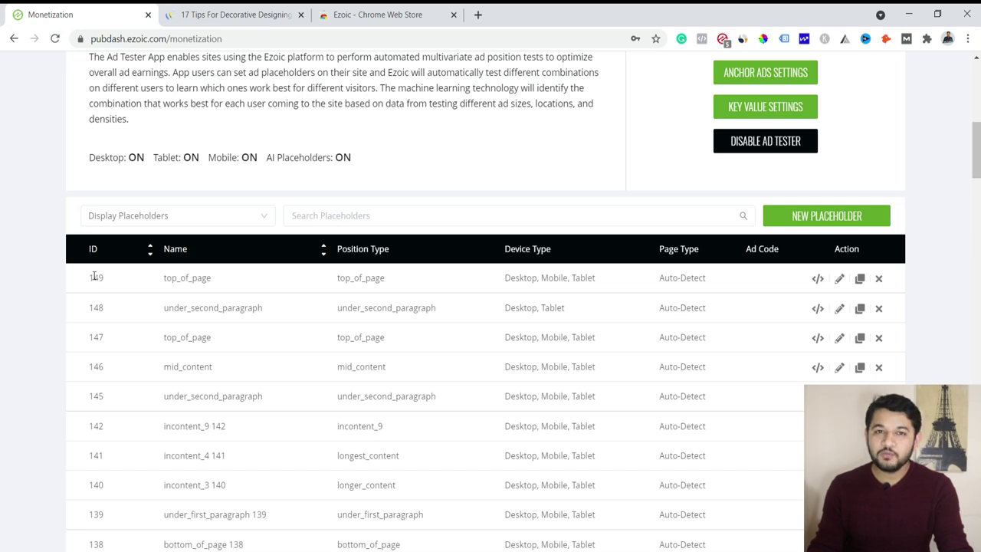
click(57, 38)
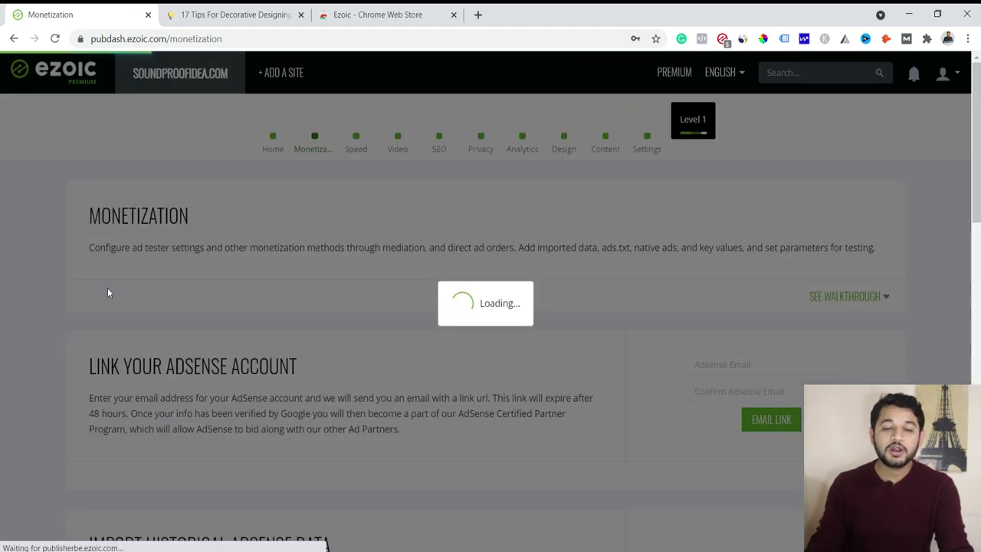
scroll(116, 305, down, 7)
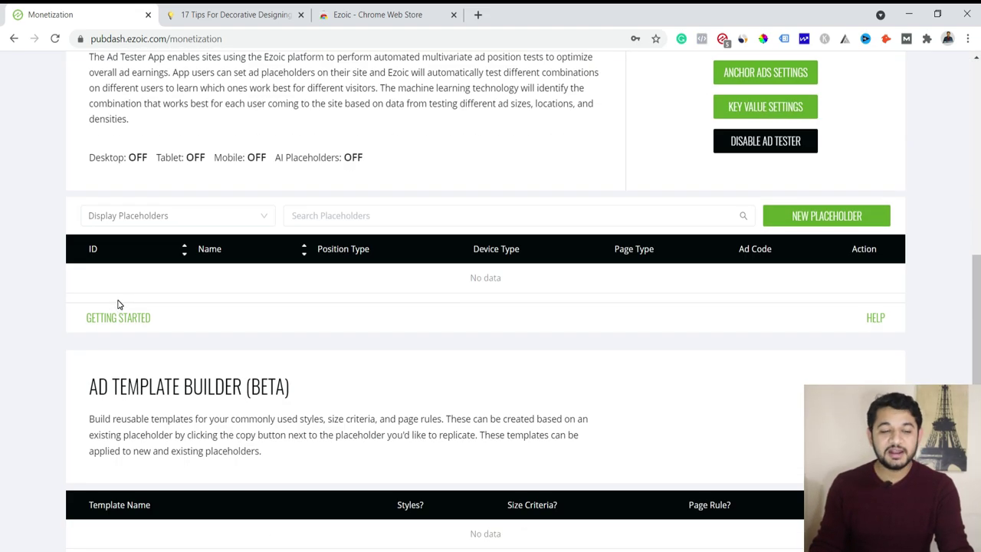
scroll(62, 331, down, 7)
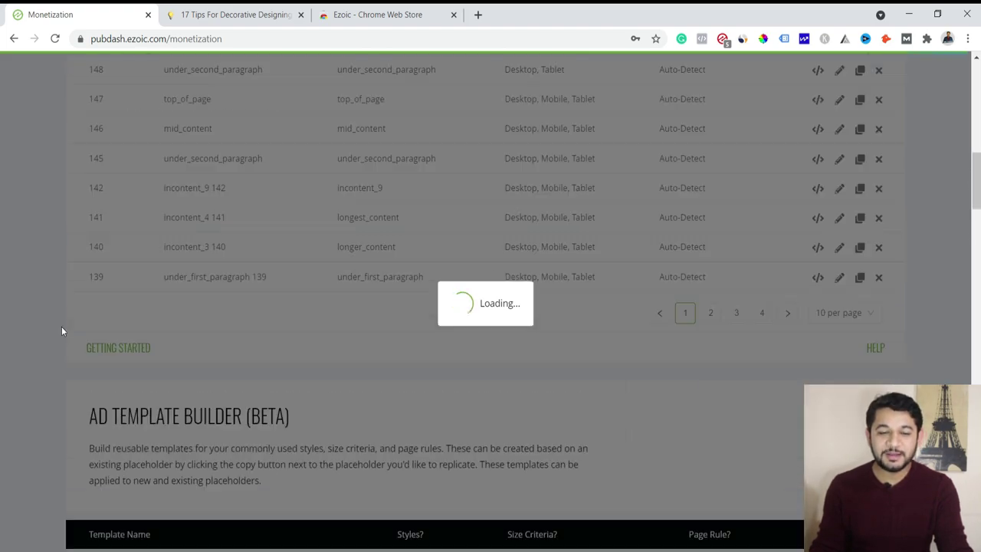
scroll(65, 331, down, 15)
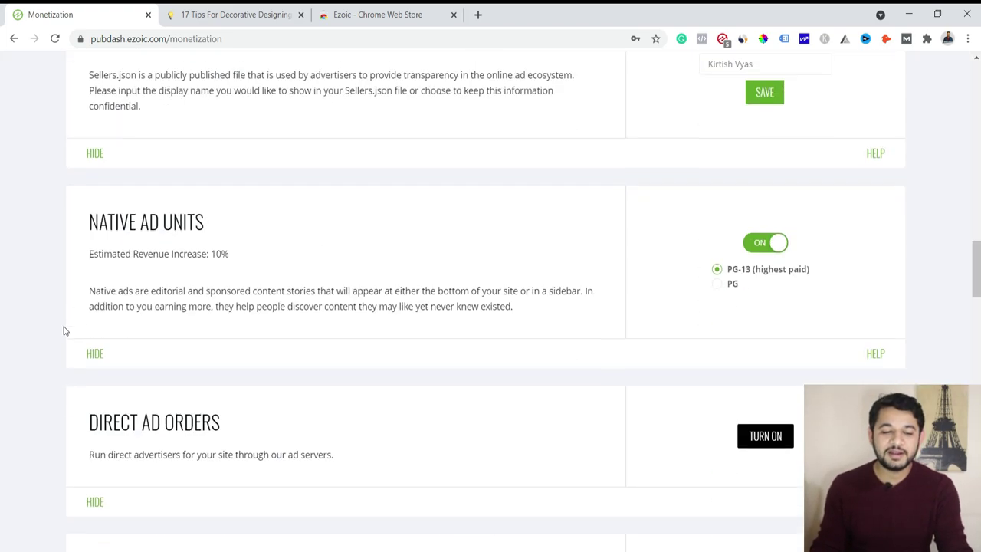
scroll(64, 335, down, 4)
scroll(64, 333, up, 20)
scroll(64, 332, up, 2)
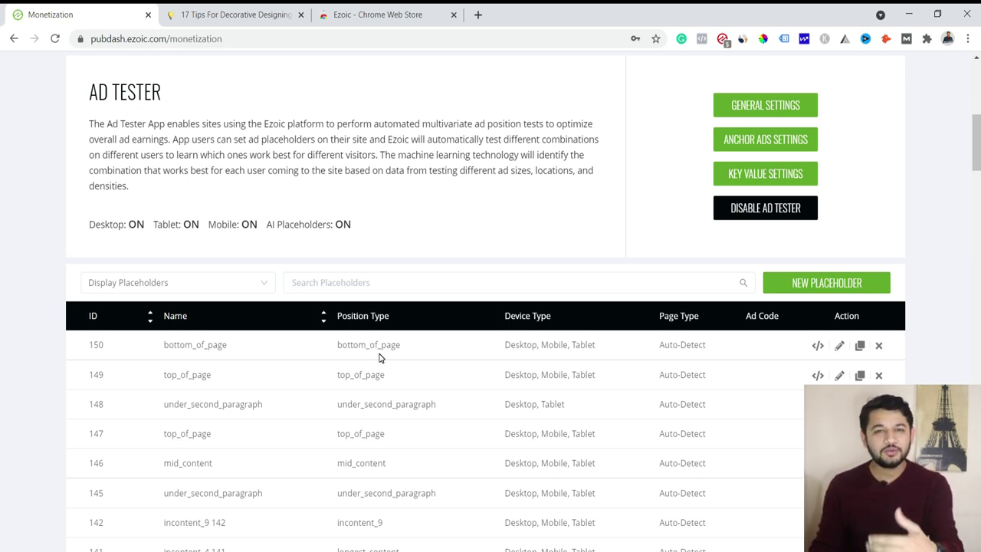
- Delete the bottom_of_page placeholder with ID 150 from the Ad Tester list and check the Wrap Up section of the article
click(880, 346)
click(651, 338)
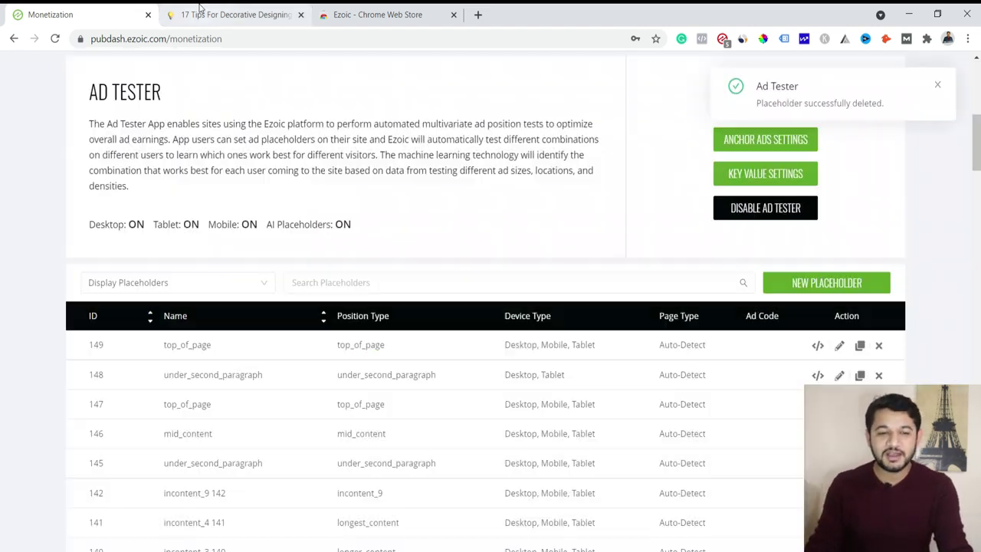
click(208, 15)
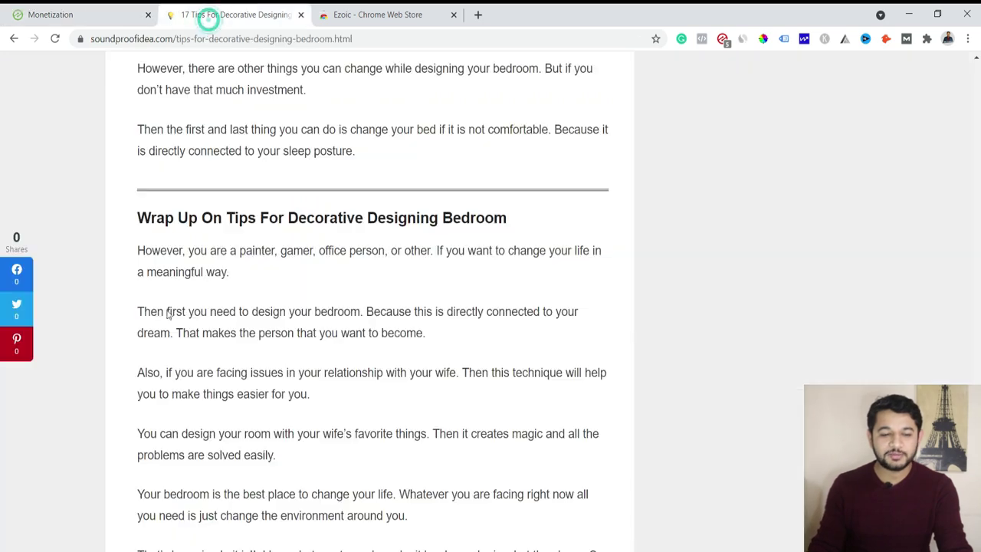
scroll(299, 343, down, 5)
scroll(296, 329, up, 4)
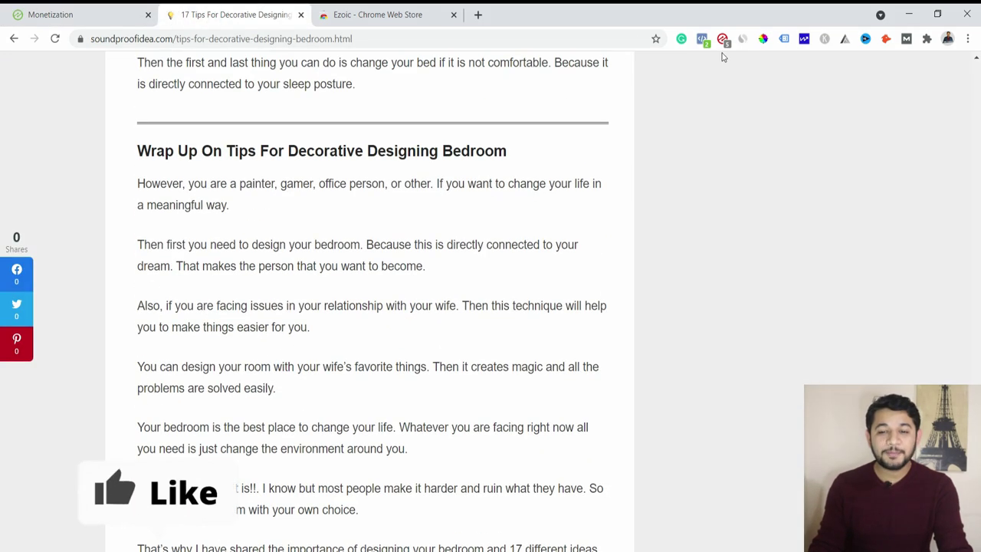
- Reload the bedroom design article and activate the ad placeholder display with the Ezoic extension
click(54, 40)
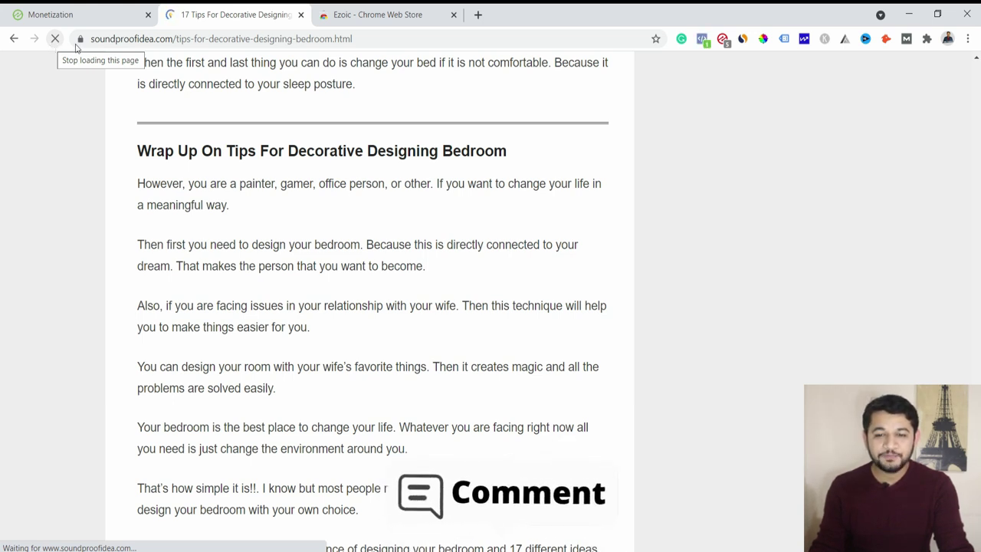
click(722, 39)
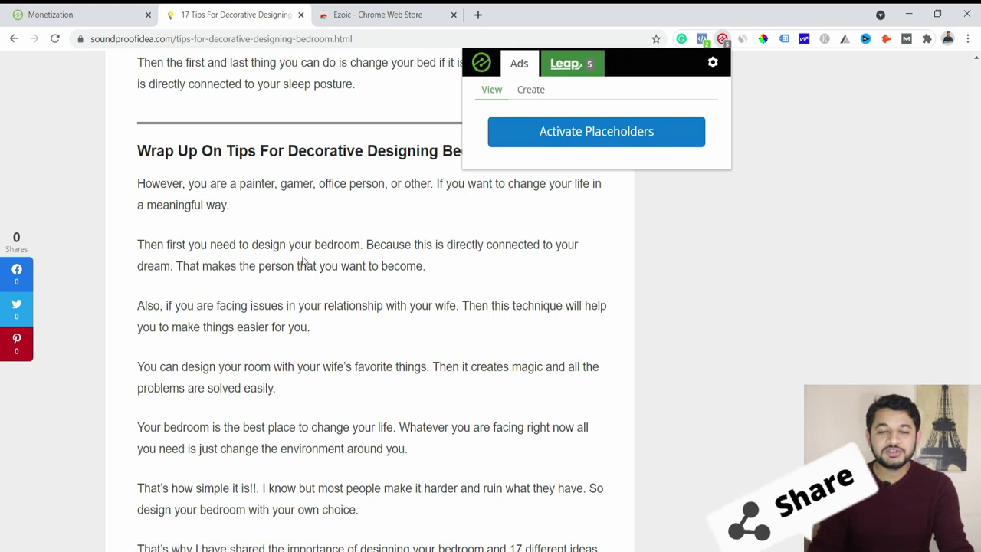
click(550, 135)
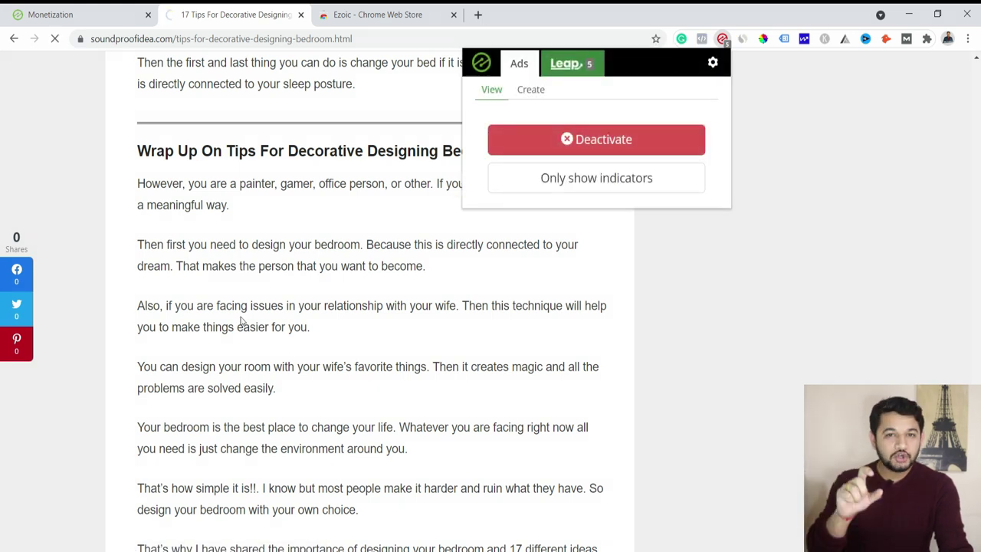
click(241, 321)
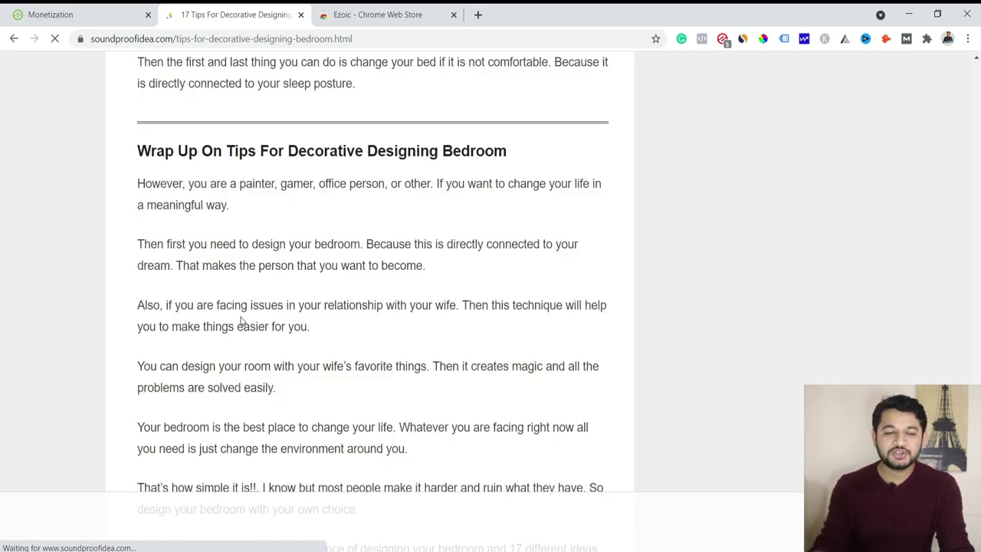
- Examine the placeholders from tip 14 to the end of the article, checking the Wrap Up section for the deleted bottom_of_page placeholder
scroll(242, 320, down, 3)
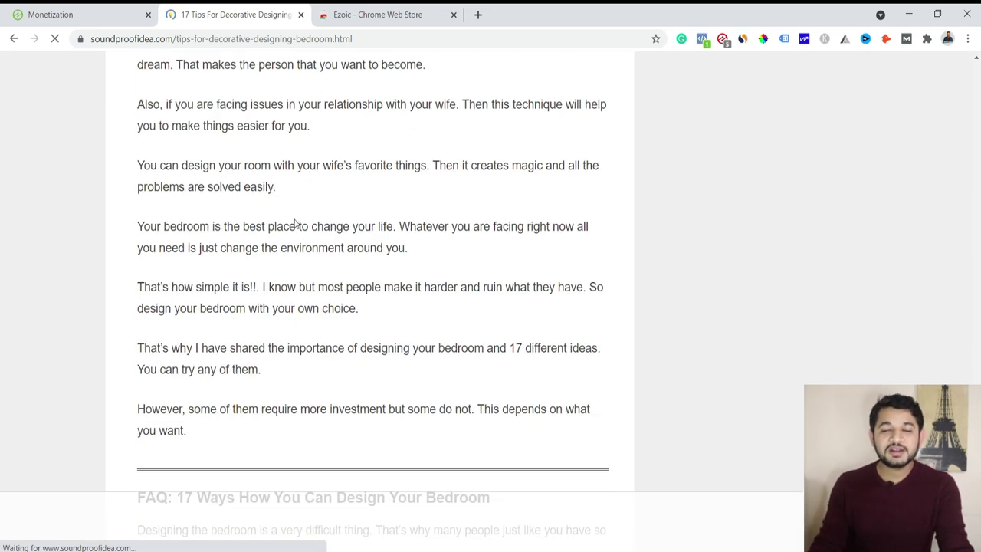
scroll(259, 200, up, 15)
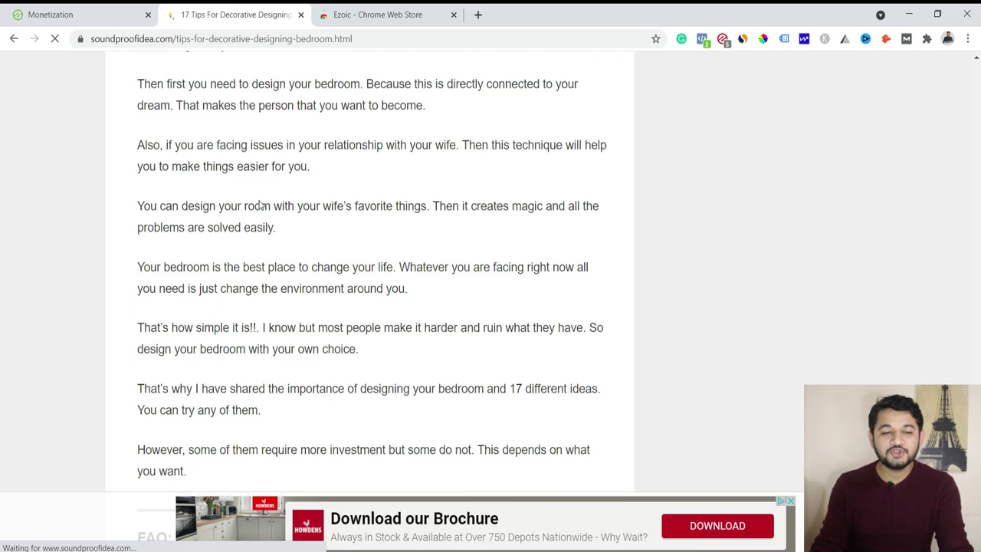
scroll(260, 200, up, 12)
scroll(258, 202, down, 7)
scroll(259, 203, down, 10)
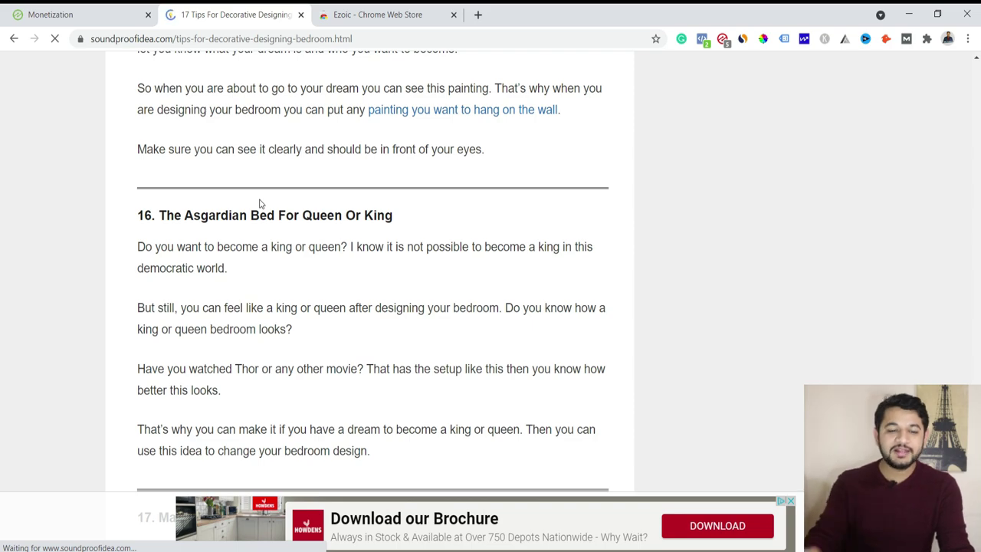
scroll(262, 203, down, 15)
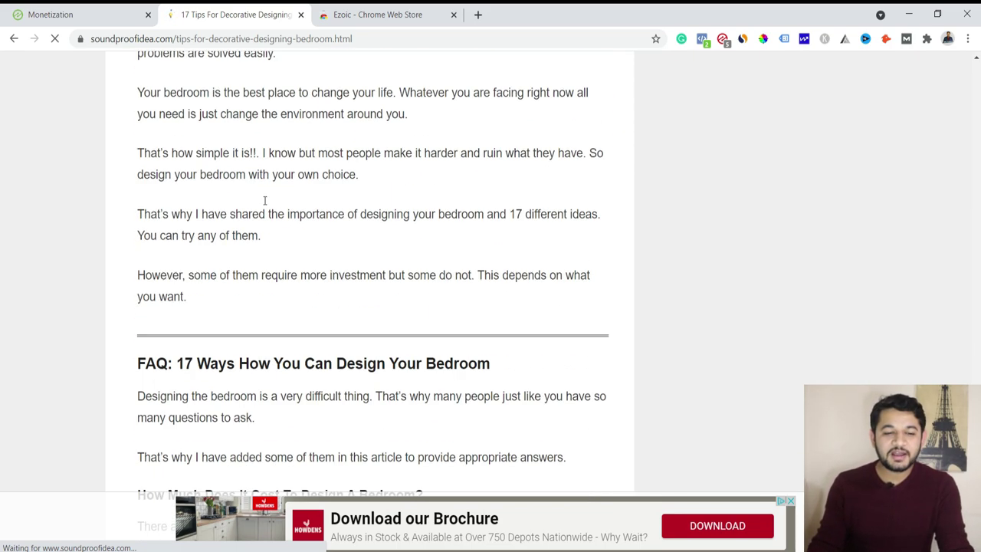
scroll(265, 201, down, 1)
scroll(264, 201, up, 4)
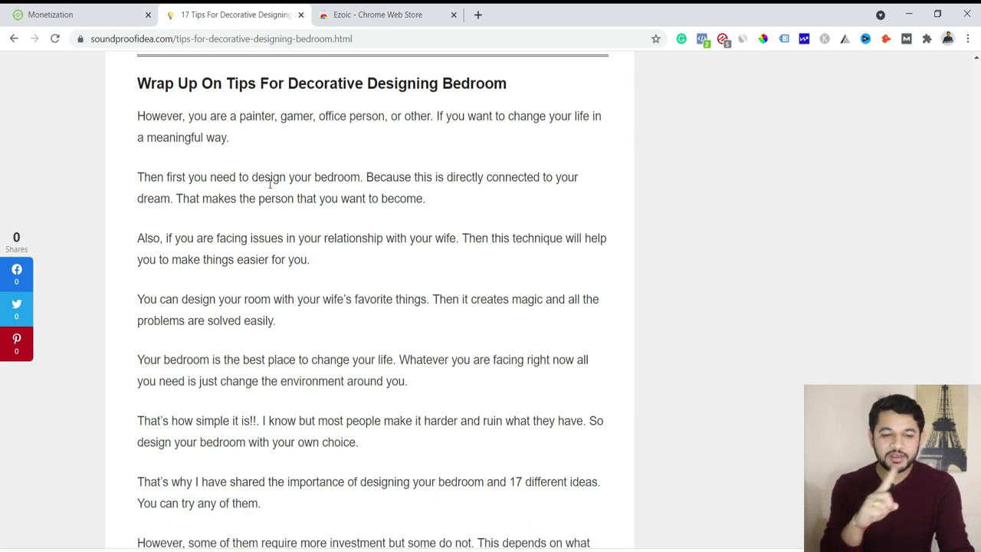
scroll(270, 184, up, 20)
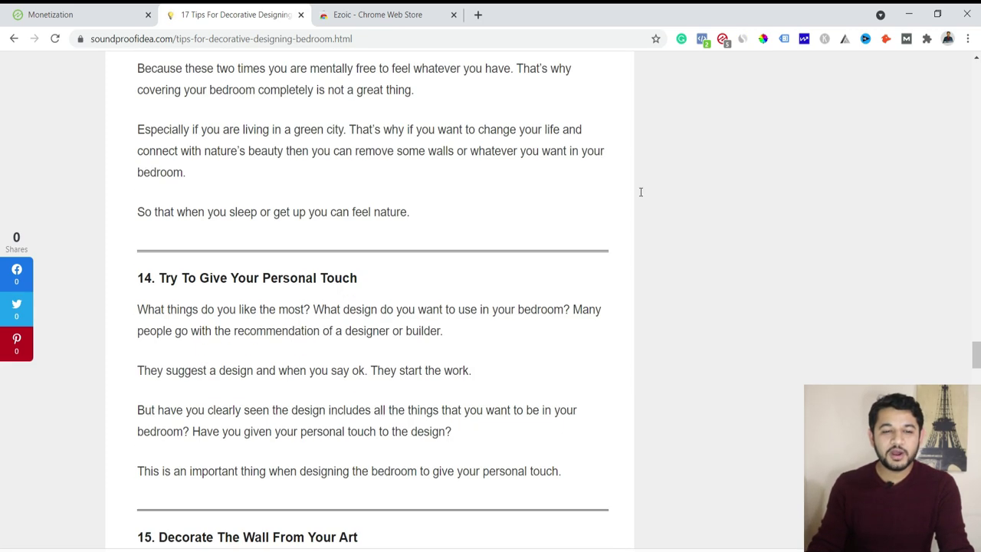
scroll(660, 138, down, 7)
scroll(363, 374, down, 3)
scroll(246, 198, down, 20)
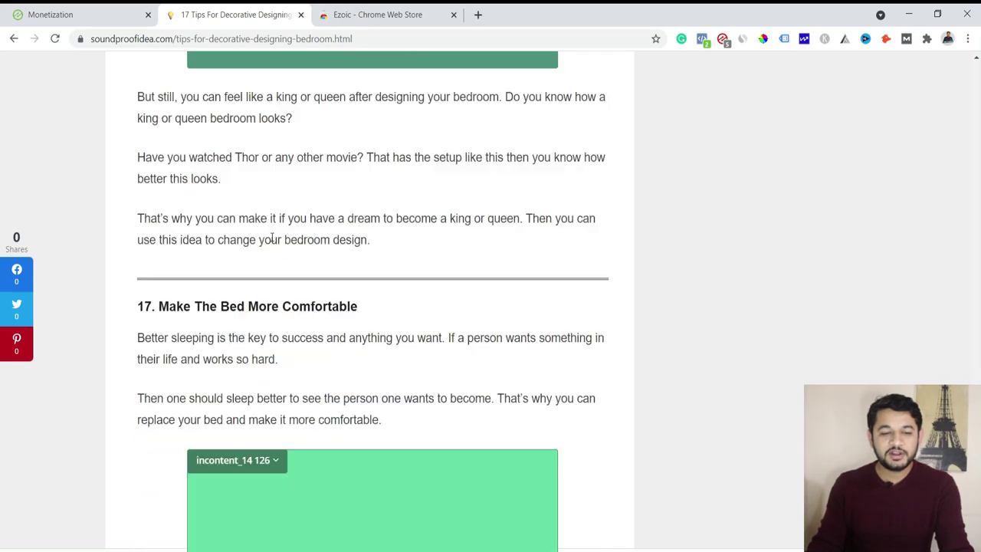
scroll(274, 251, down, 6)
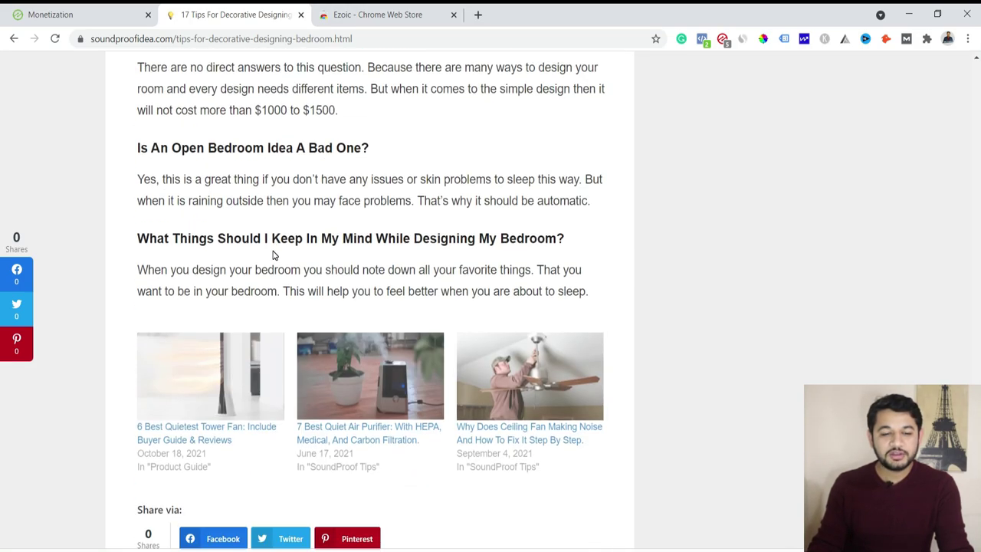
scroll(274, 250, up, 12)
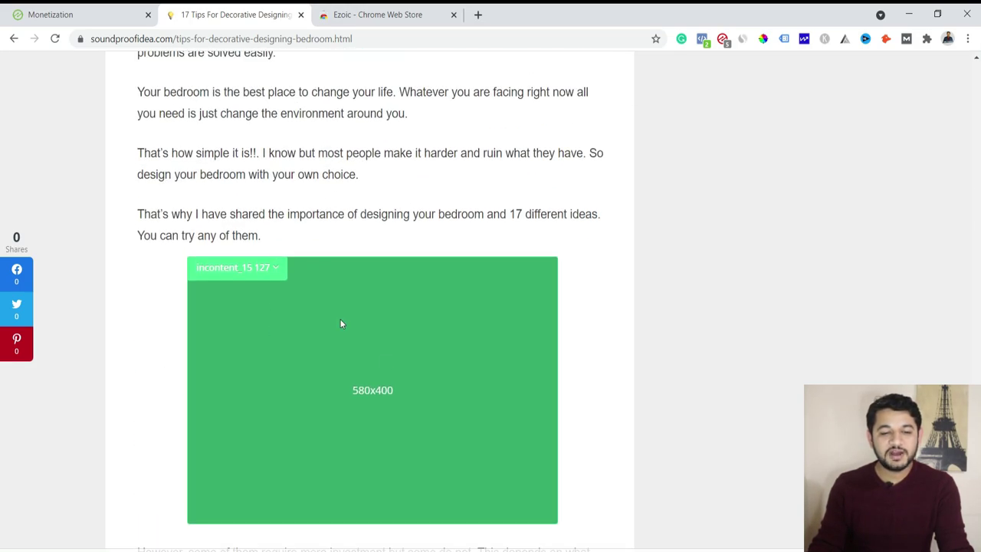
scroll(246, 277, up, 6)
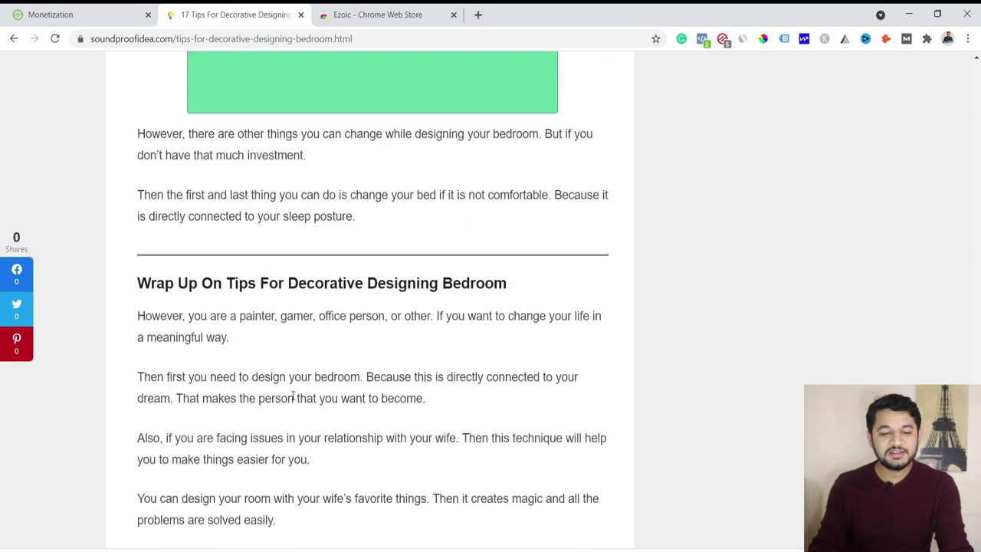
scroll(261, 320, down, 2)
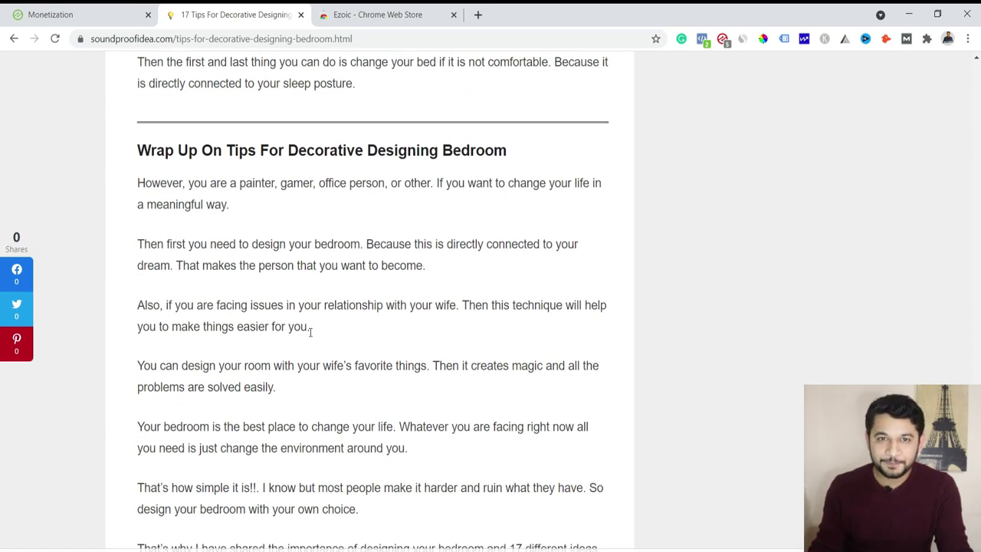
scroll(310, 331, up, 4)
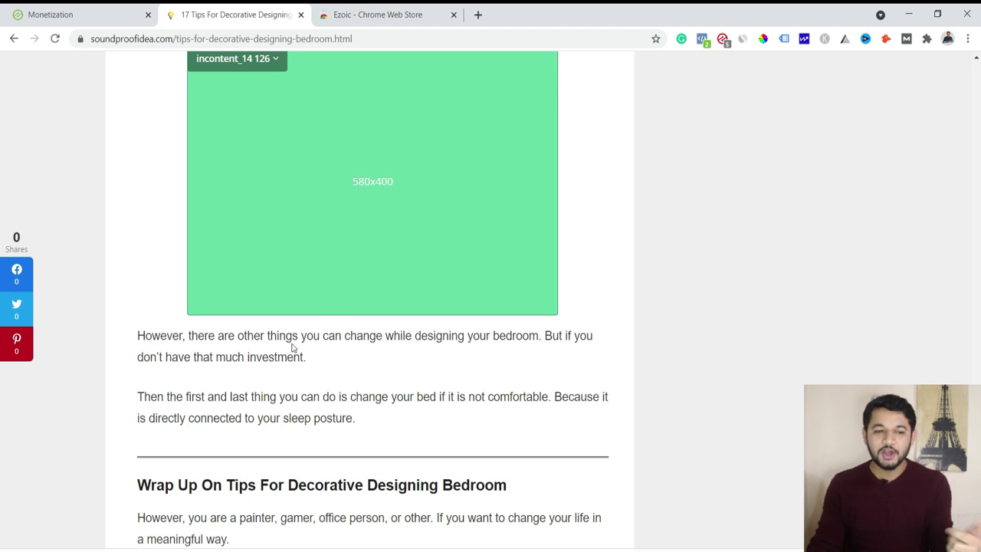
- Open the Ezoic extension on the article page
click(724, 40)
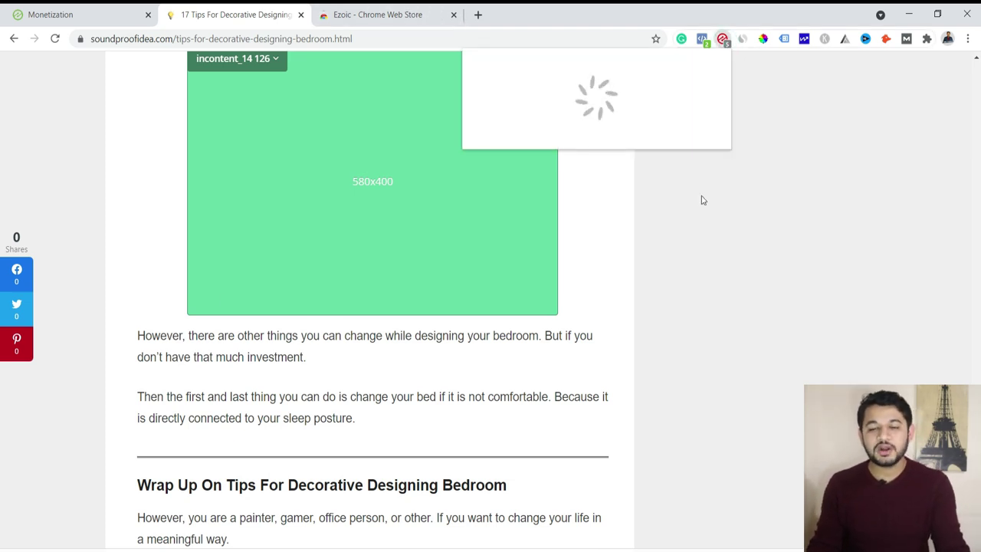